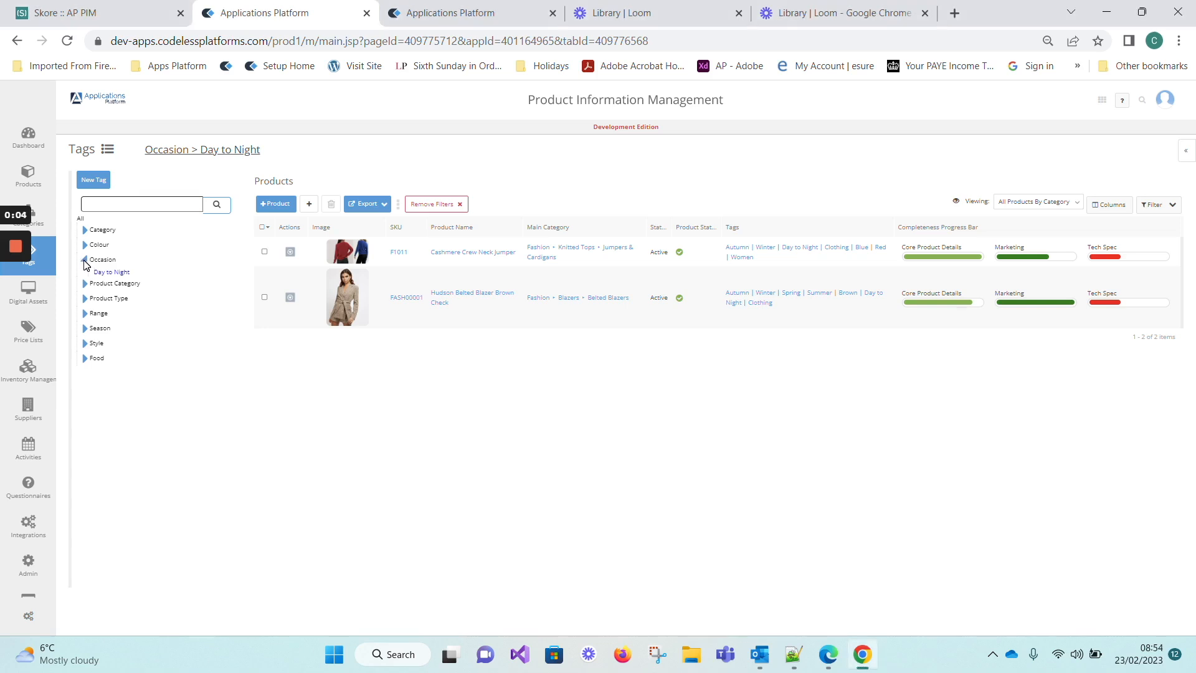
- Collapse the Occasion group in the tag tree, and expand the Category, Colour and Occasion groups to view their tags
click(85, 260)
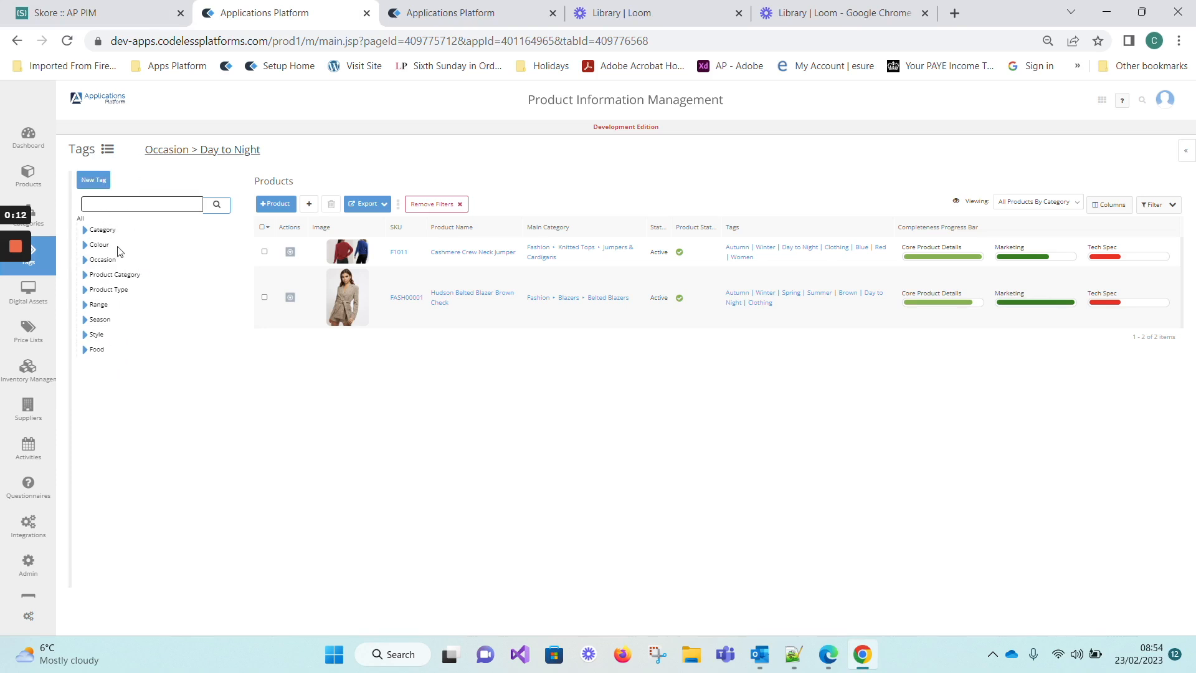
click(92, 232)
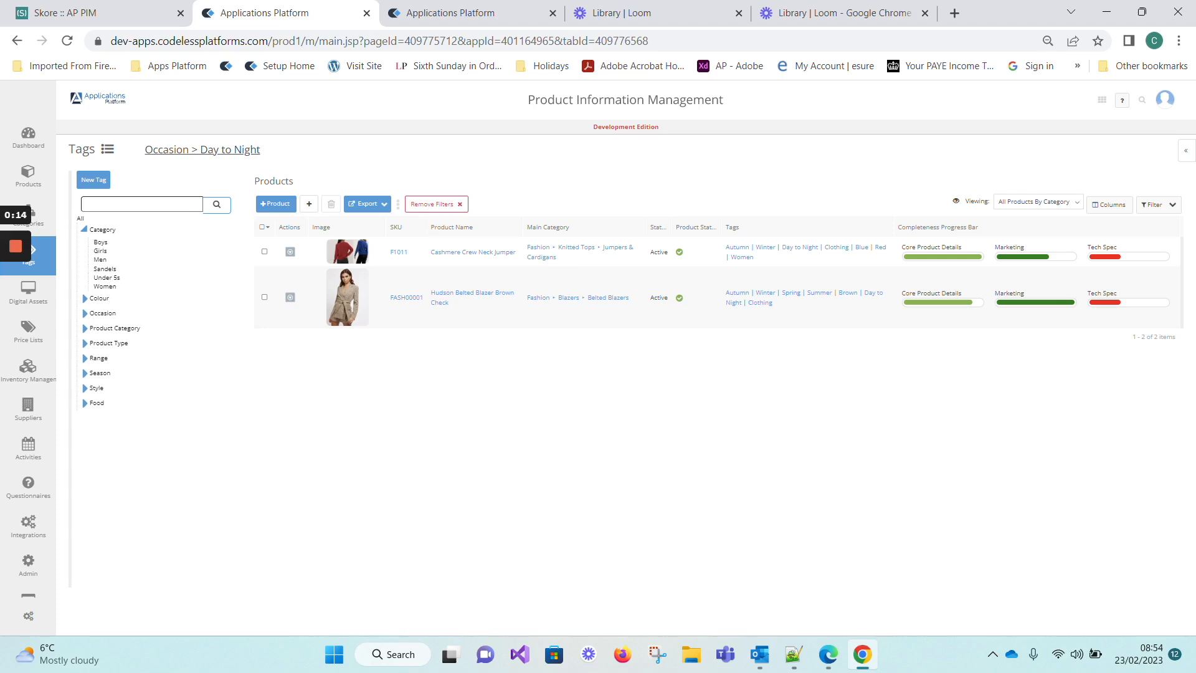
click(85, 299)
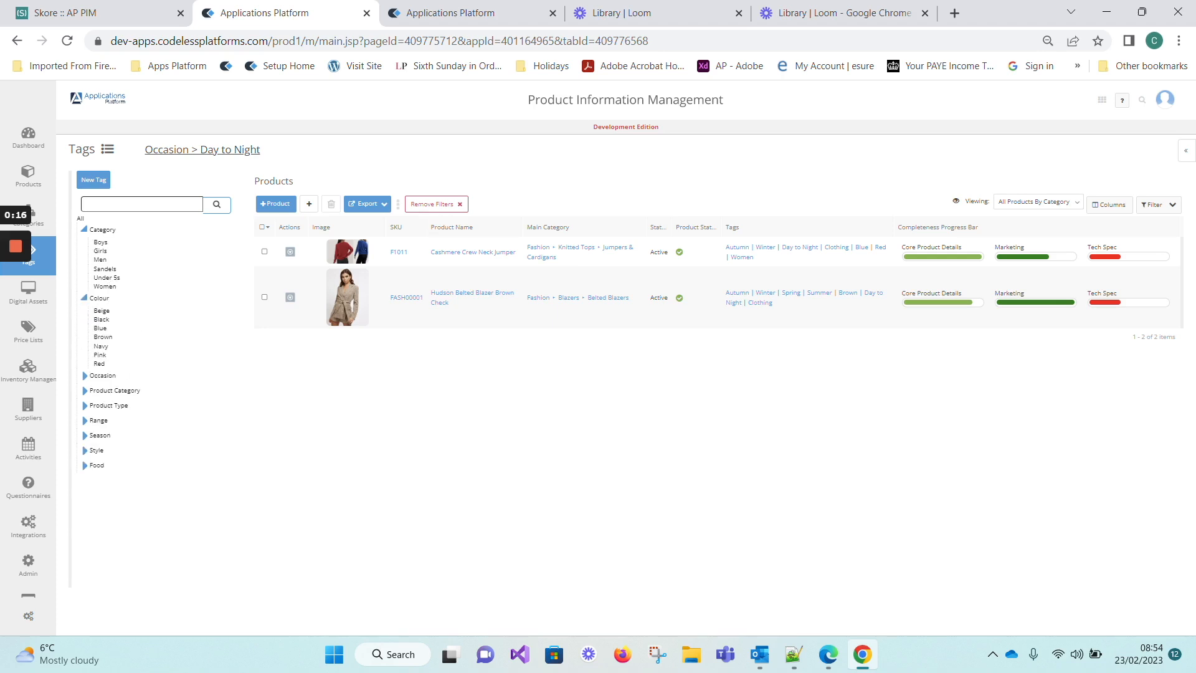
click(86, 376)
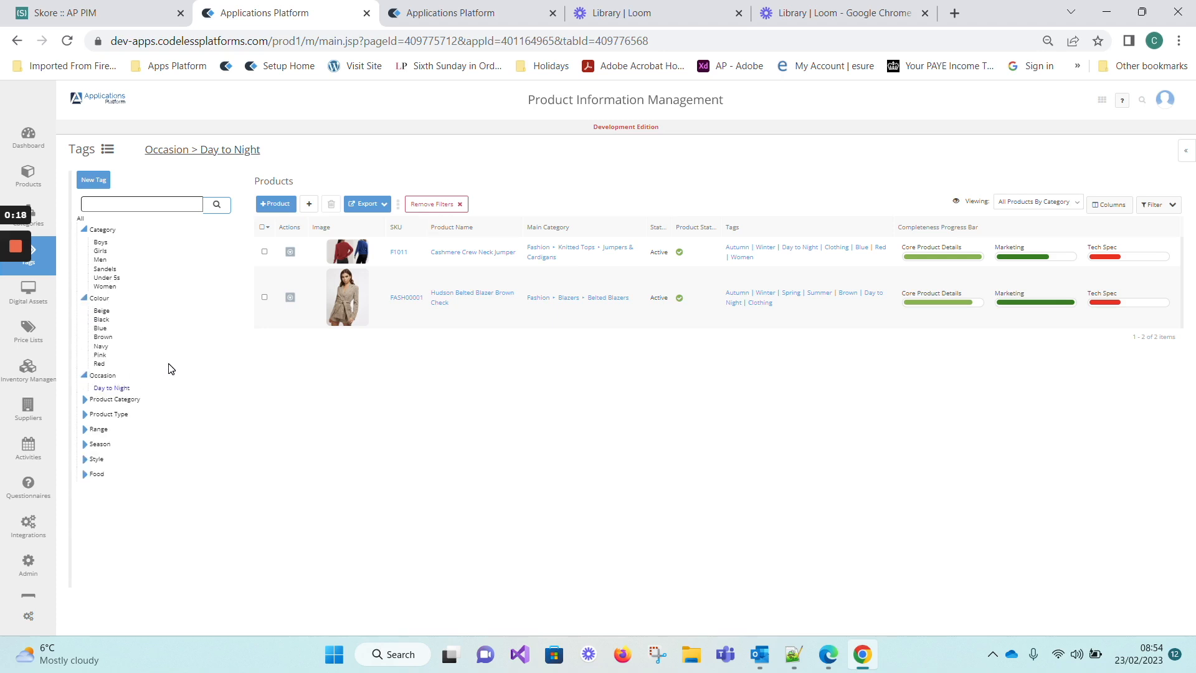
- Switch to the Skore process map and open the "Set up A Tag Category Bucket" subprocess of The TAG Process
click(98, 23)
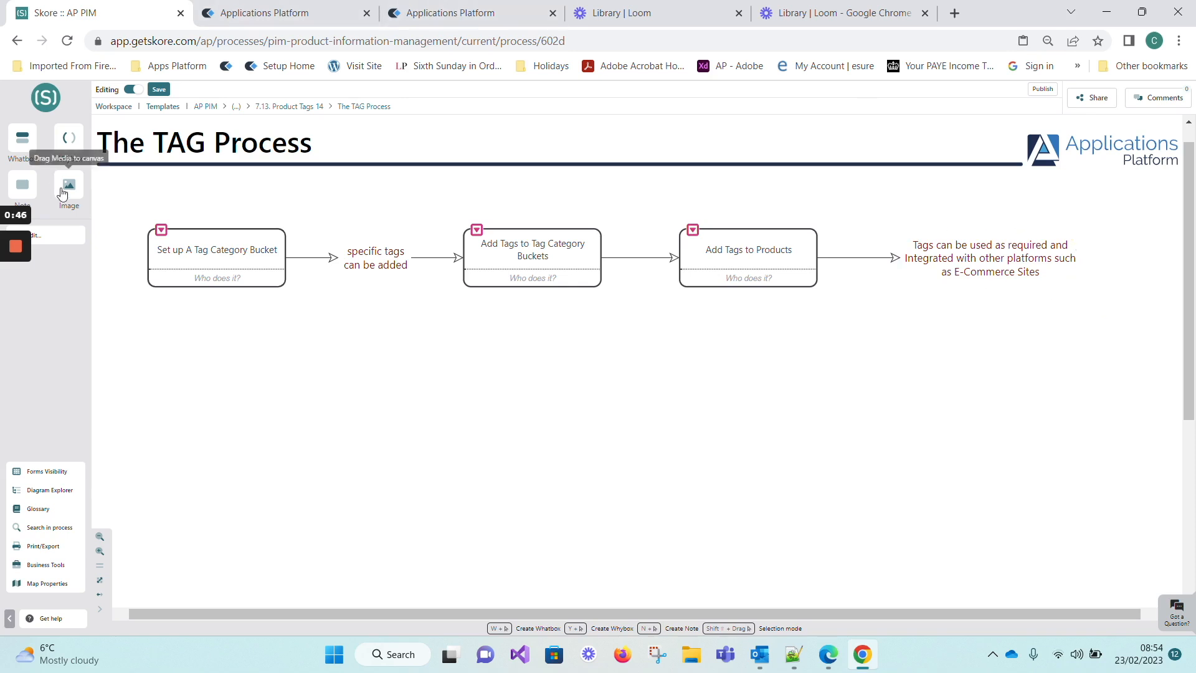
click(163, 231)
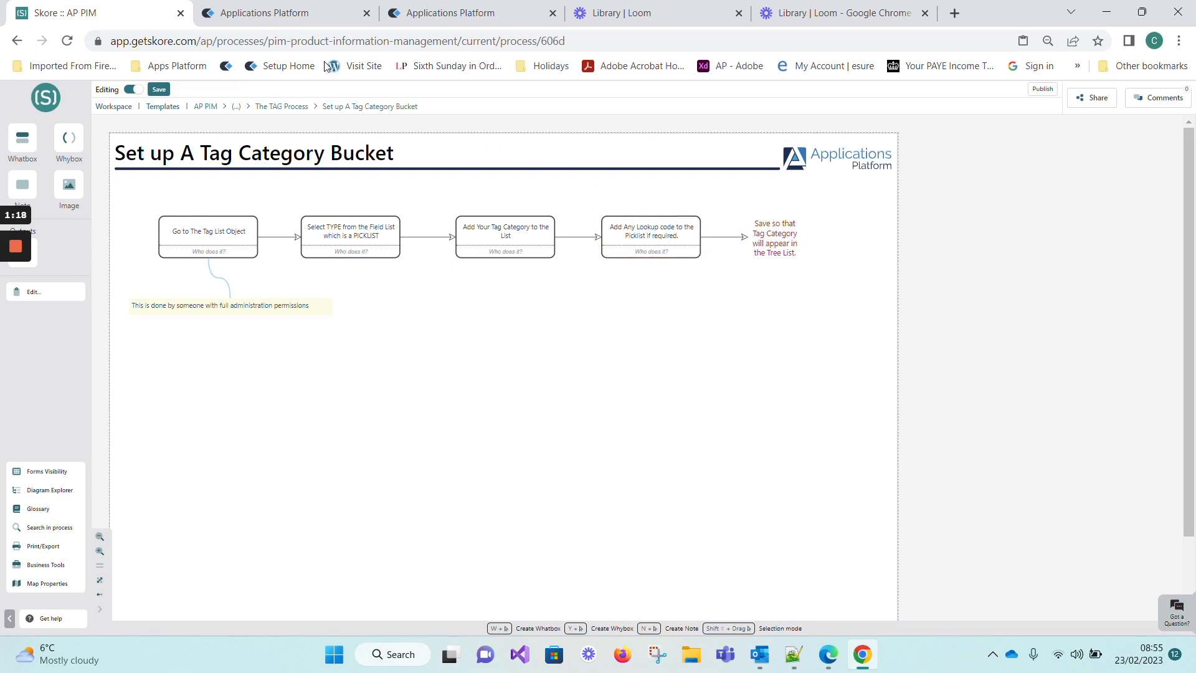
- Switch back to the Applications Platform's Product Information Management app and open the Tags List page
click(260, 13)
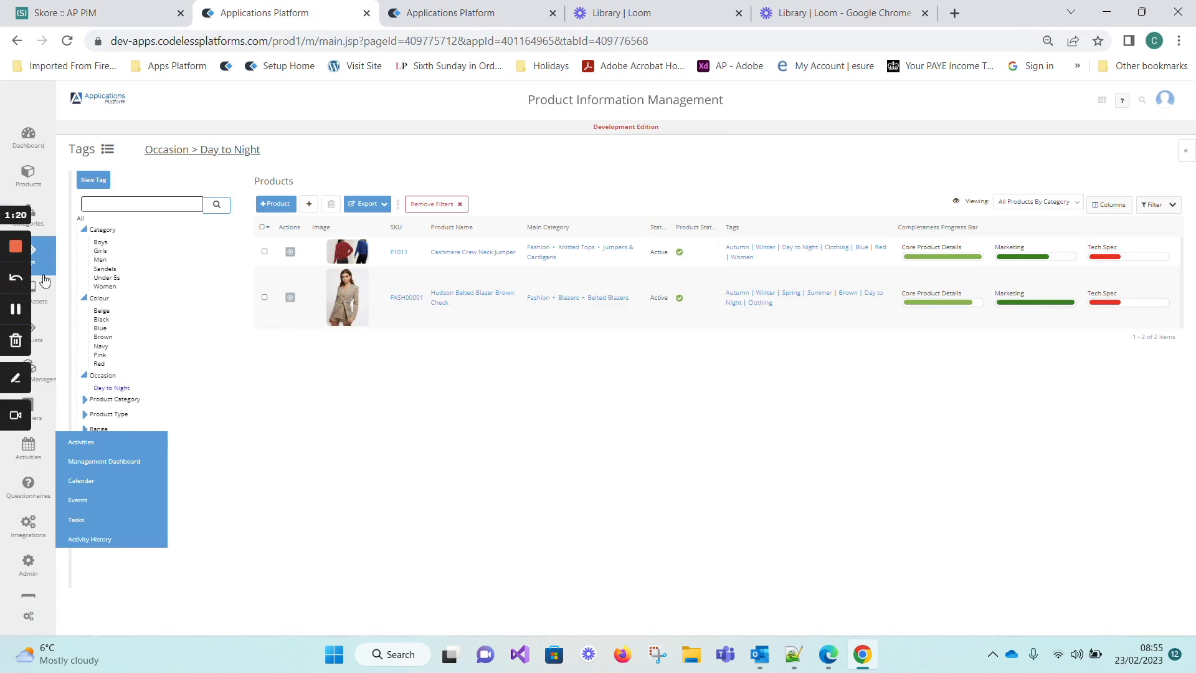
mouse_move(49, 258)
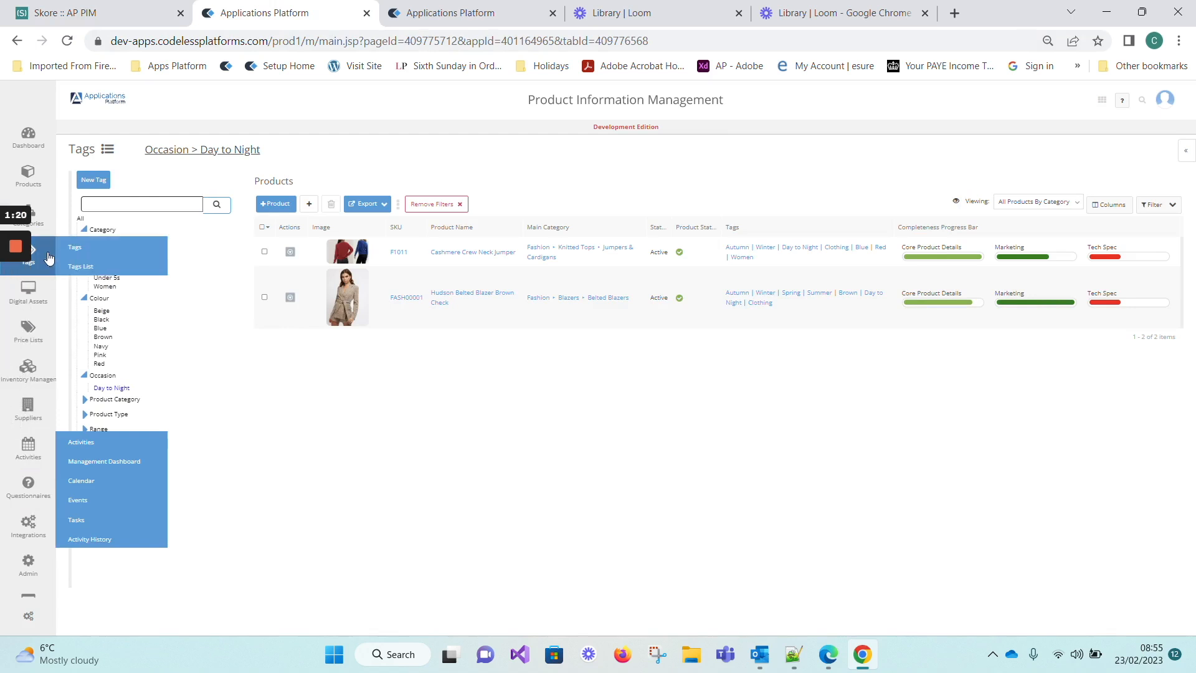
click(88, 251)
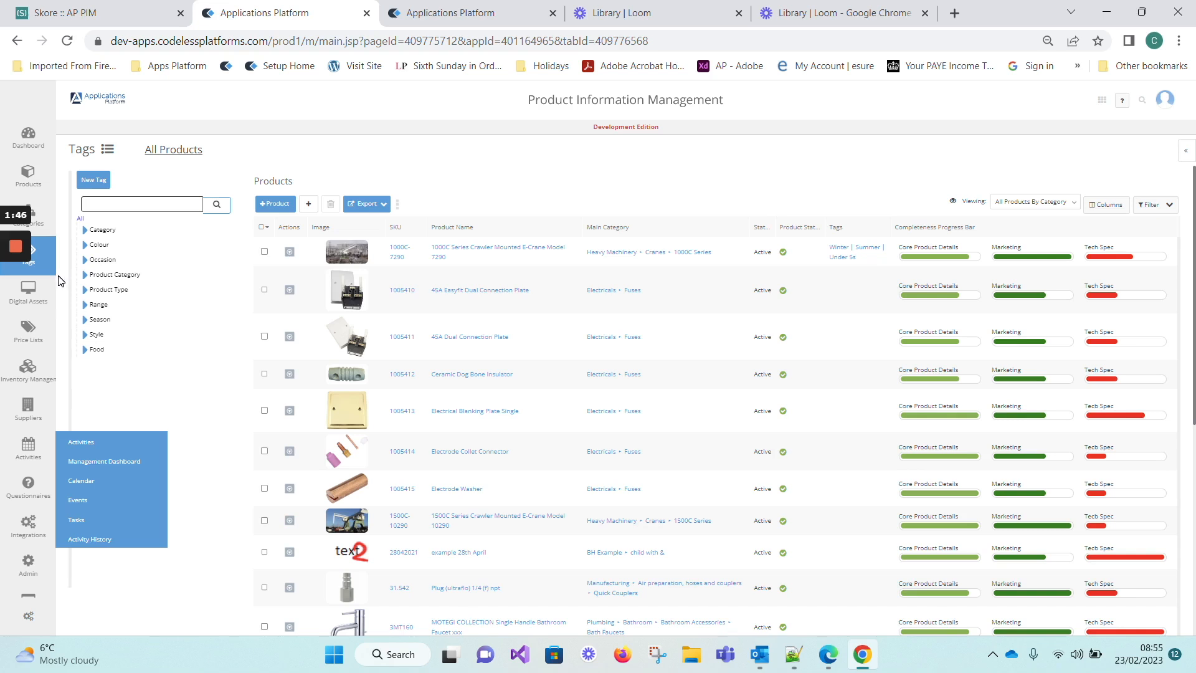
mouse_move(13, 272)
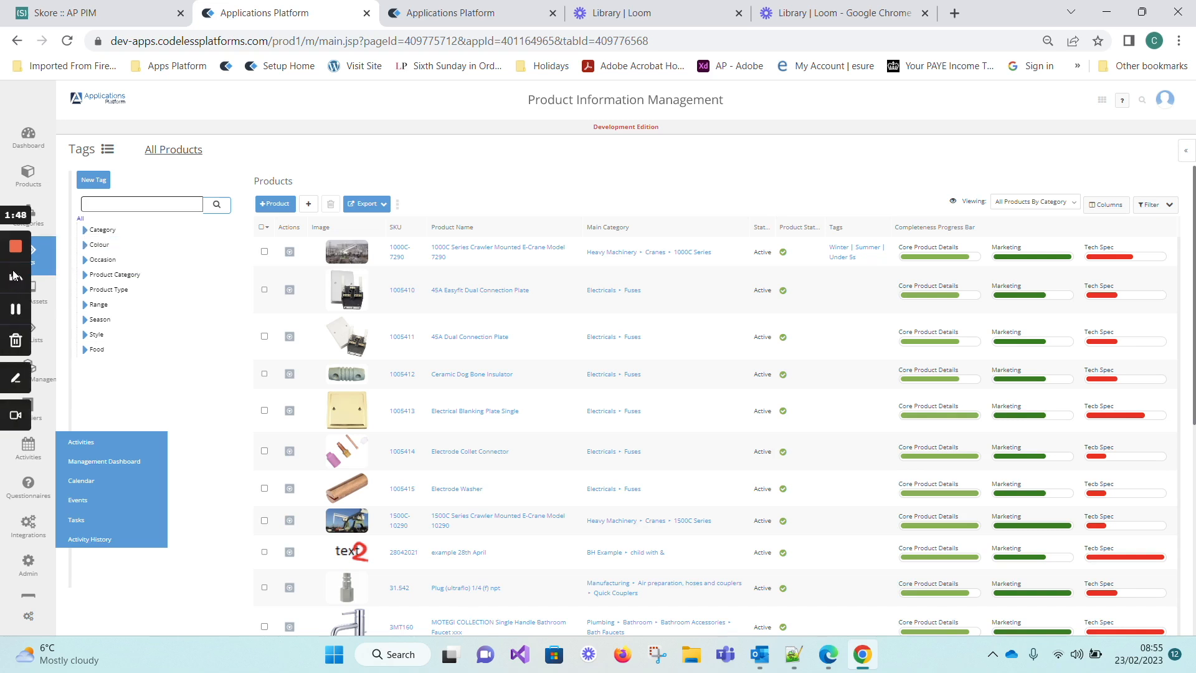
click(14, 318)
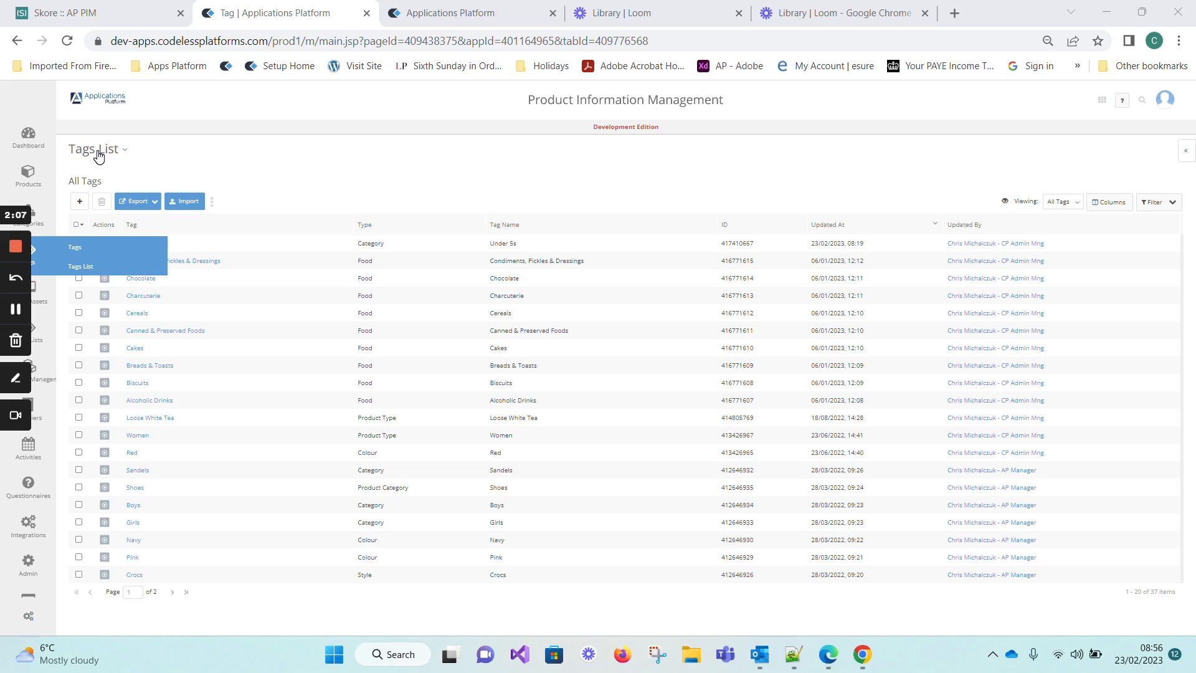
- Open the setup definition of the Tag object and go to its Fields section
click(124, 153)
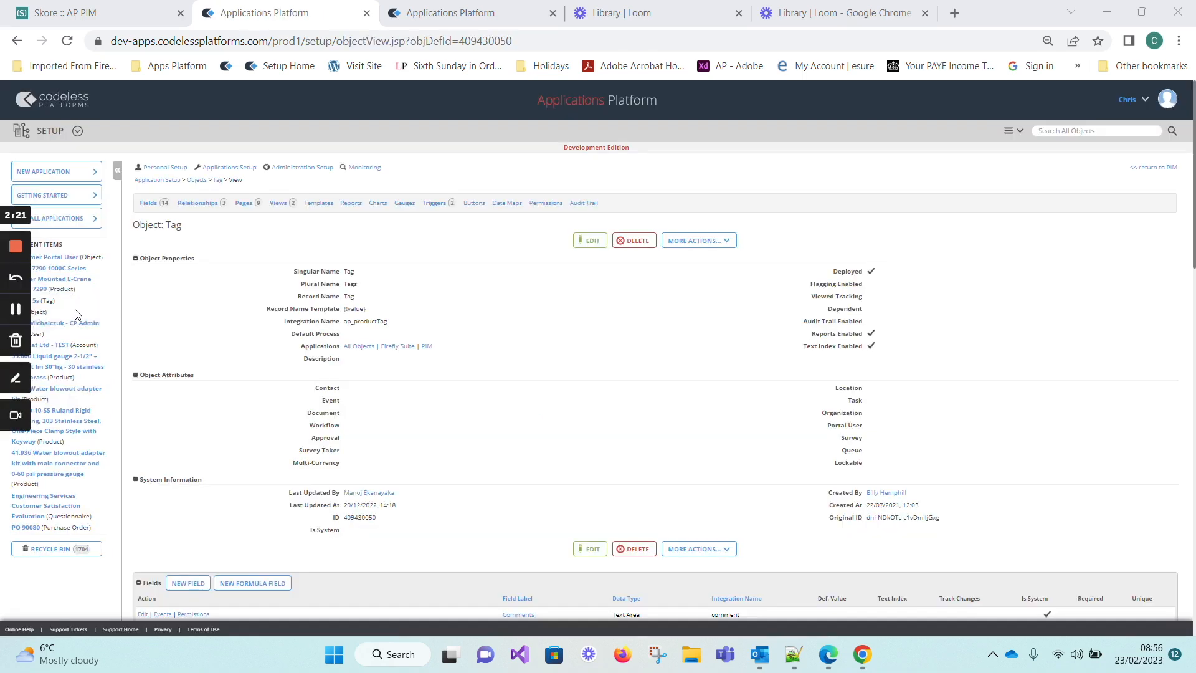
click(146, 204)
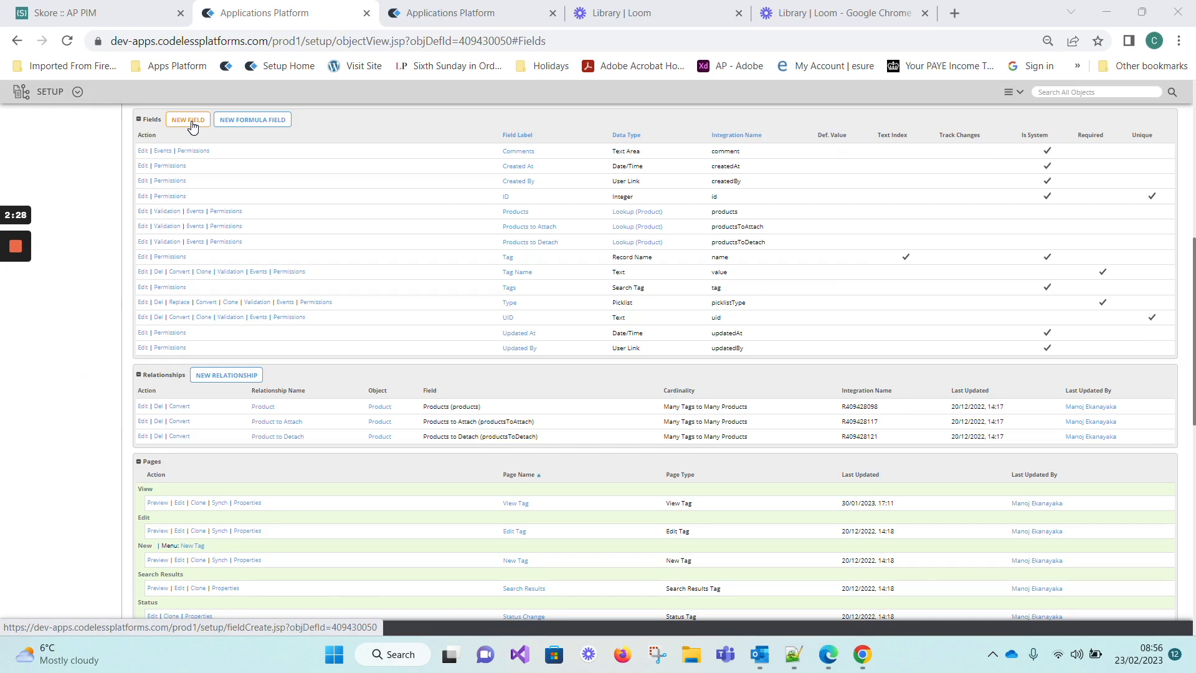
scroll(380, 230, up, 1)
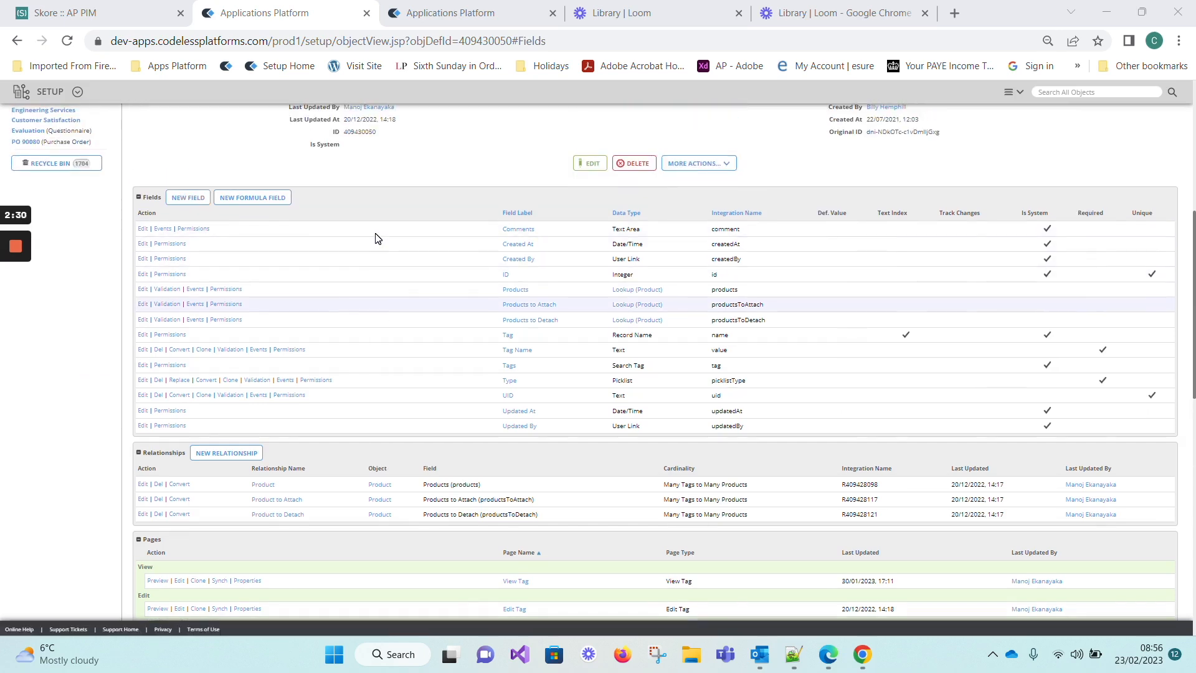
scroll(366, 241, up, 3)
scroll(315, 287, down, 4)
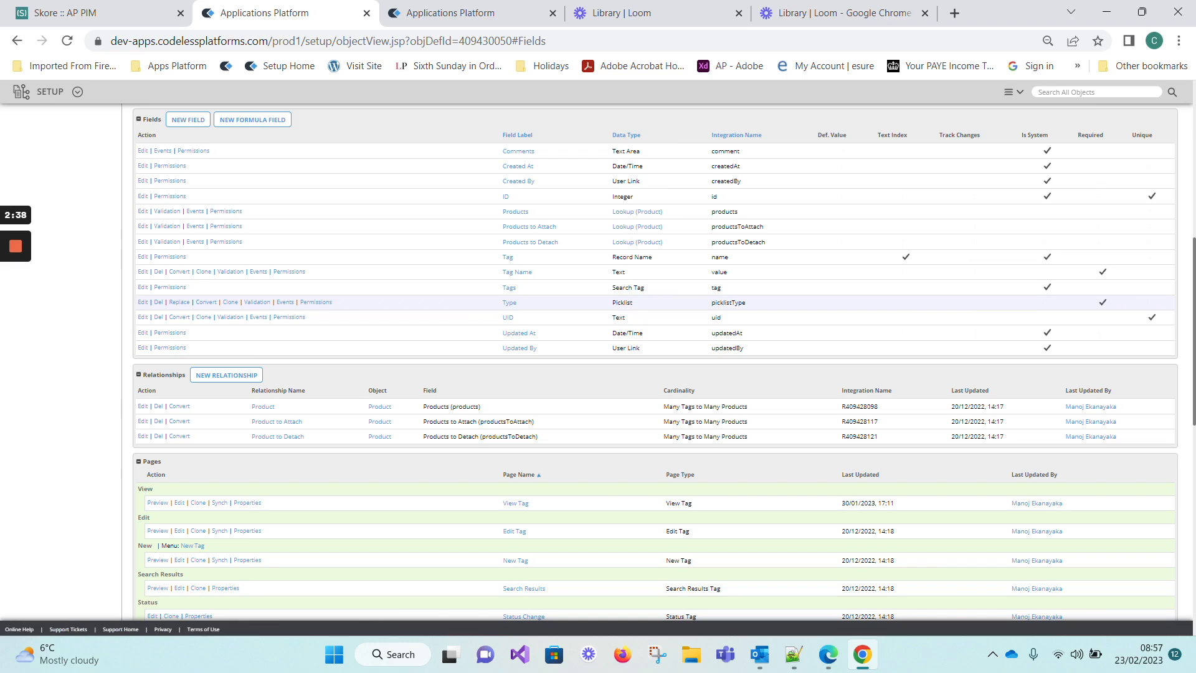
- Open the Type picklist field of the Tag object for editing and review its list of values
click(144, 303)
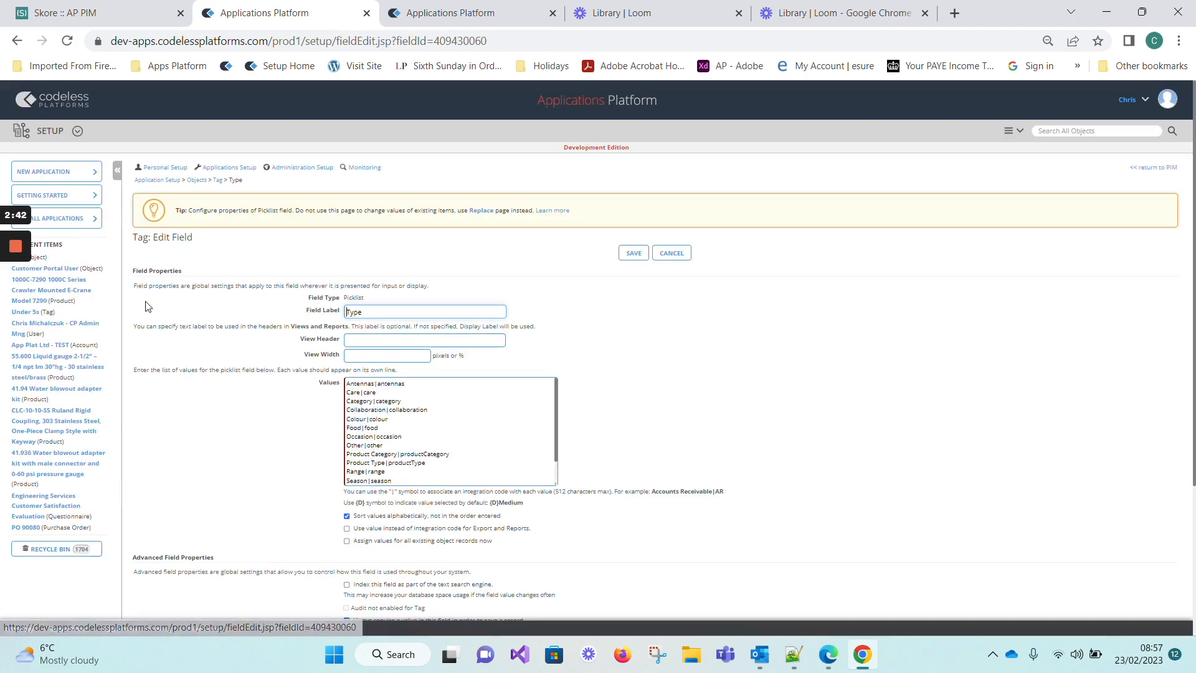
scroll(450, 431, down, 1)
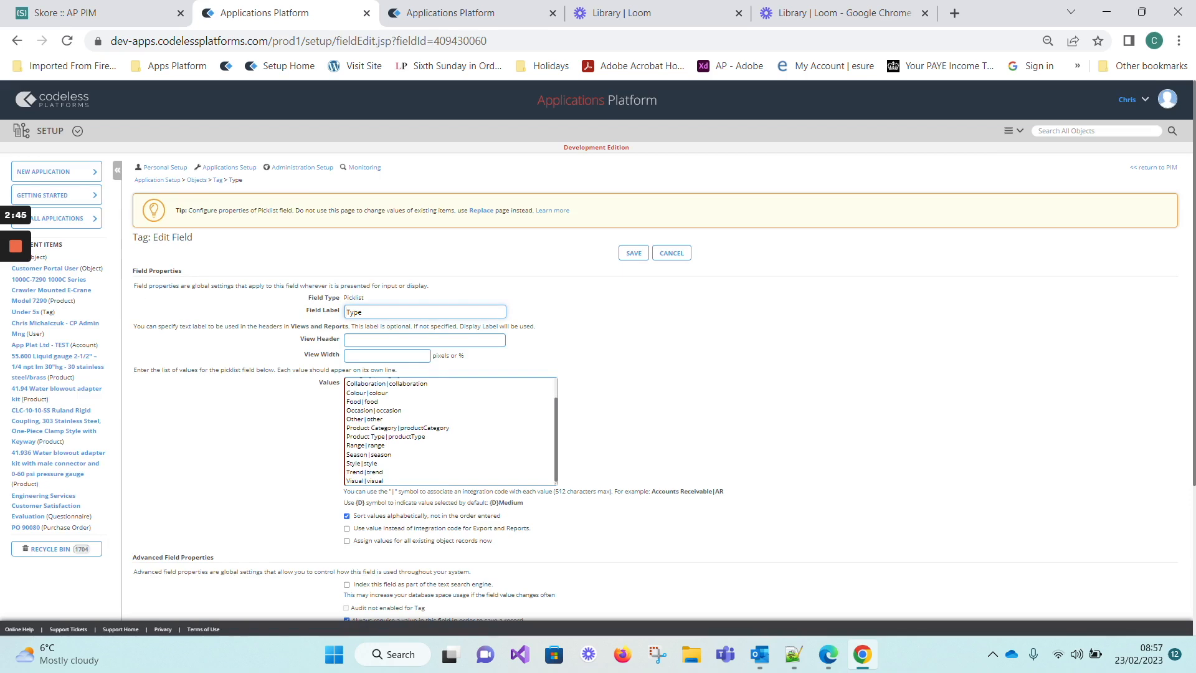
scroll(386, 421, down, 3)
scroll(386, 421, up, 3)
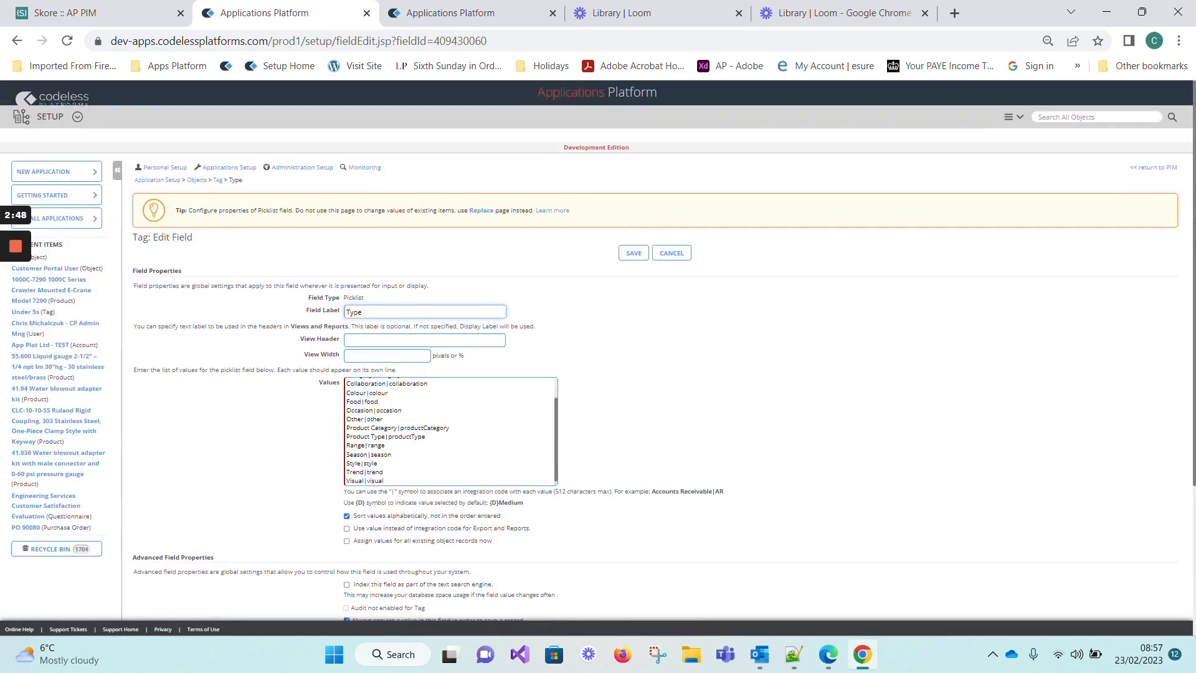
scroll(450, 431, up, 1)
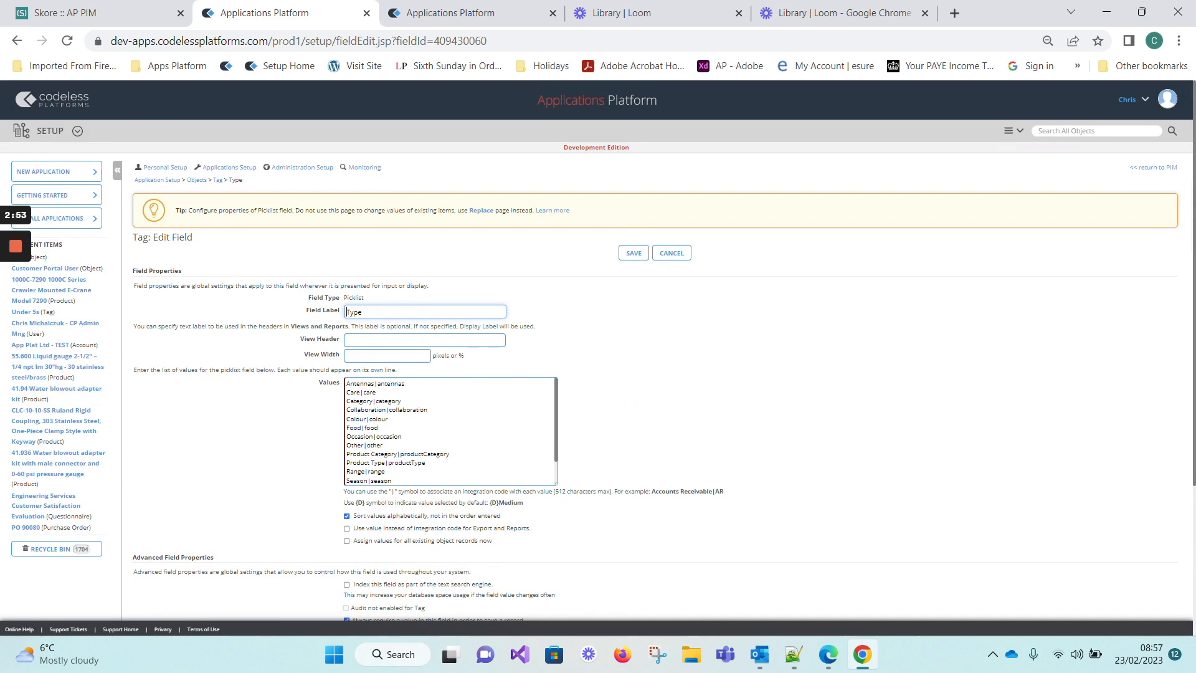
scroll(450, 431, down, 1)
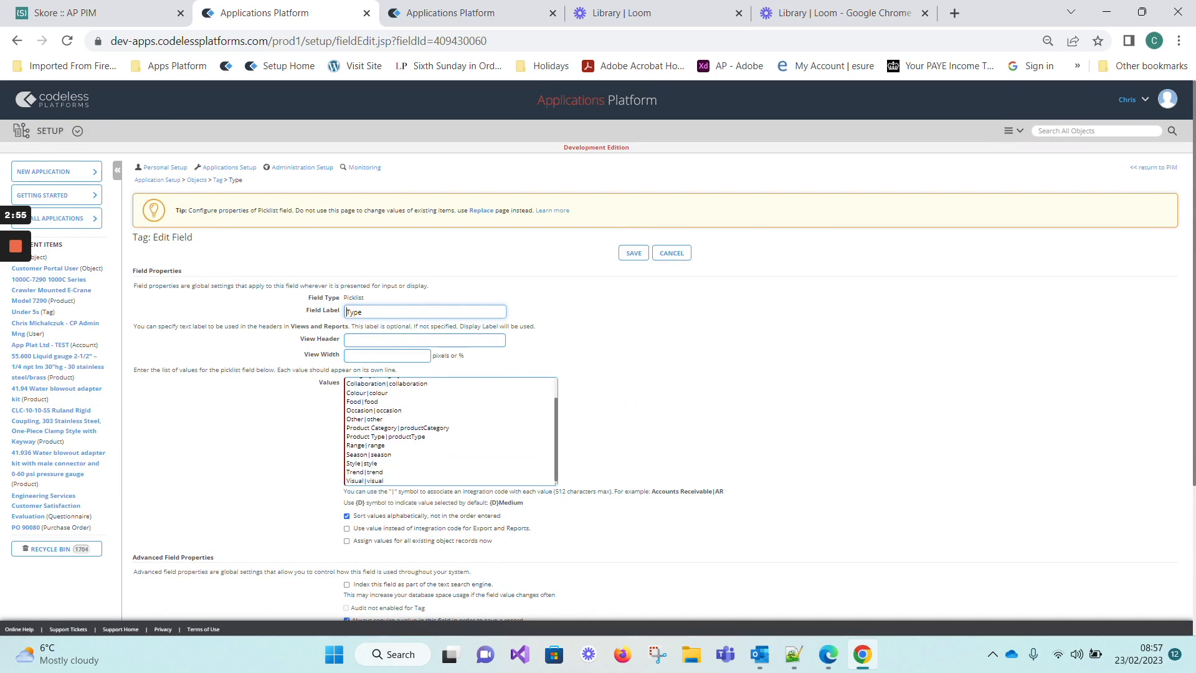
- Copy the "Colour|colour" entry and paste it on a new line at the end of the picklist values
drag(388, 393, 340, 394)
key(ctrl+c)
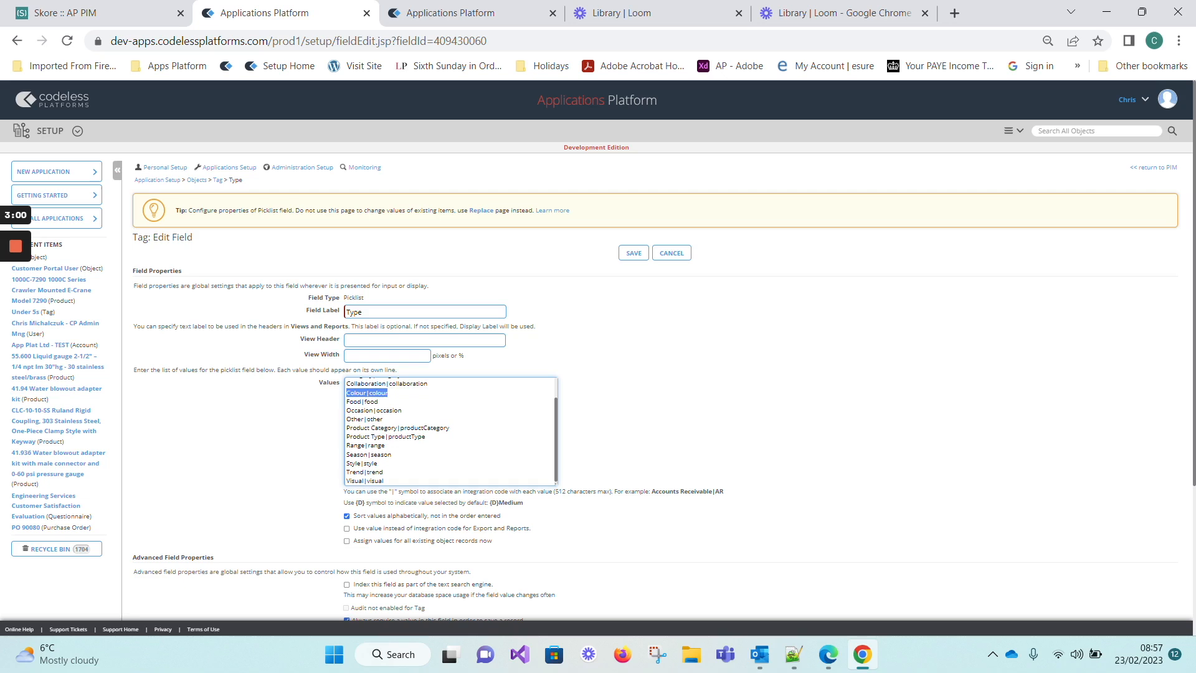
click(385, 480)
key(Return)
key(ctrl+v)
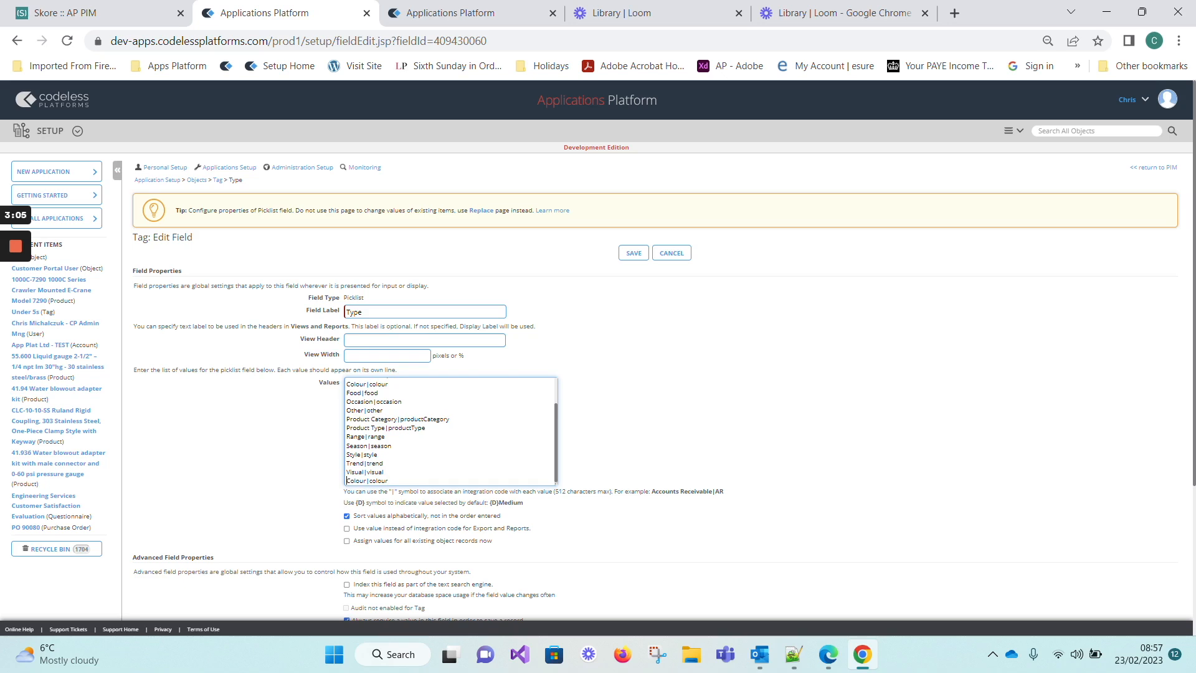
- Change the copied last picklist line to "Alternate Colour|altcolour"
key(Home)
text(Alternate Colour|a)
drag(396, 481, 410, 481)
drag(394, 480, 423, 480)
mouse_move(15, 321)
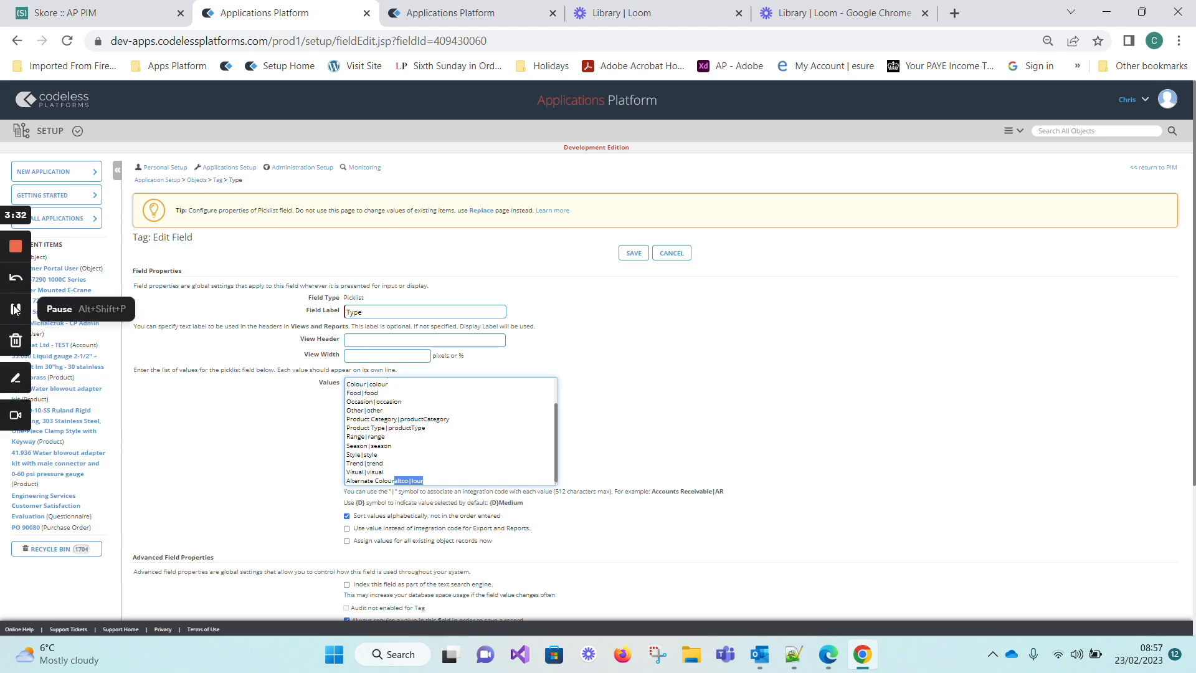
click(16, 310)
click(435, 480)
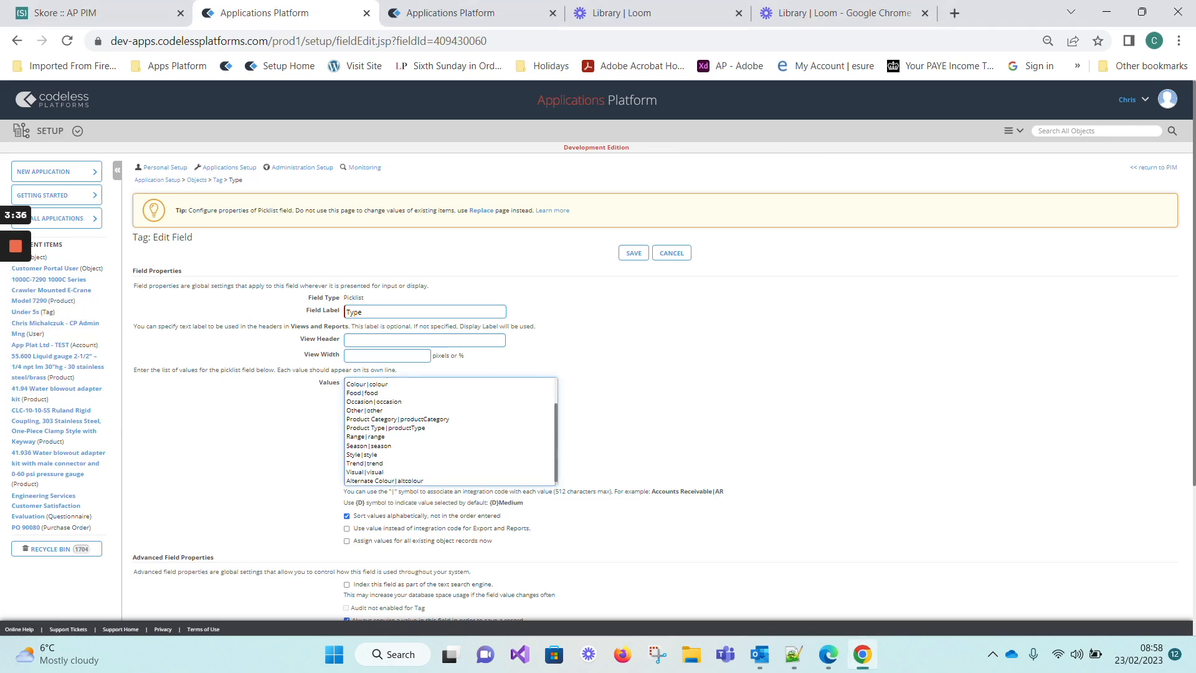
- Save the Type field, return to the PIM application and reload the Tags page
scroll(642, 334, down, 3)
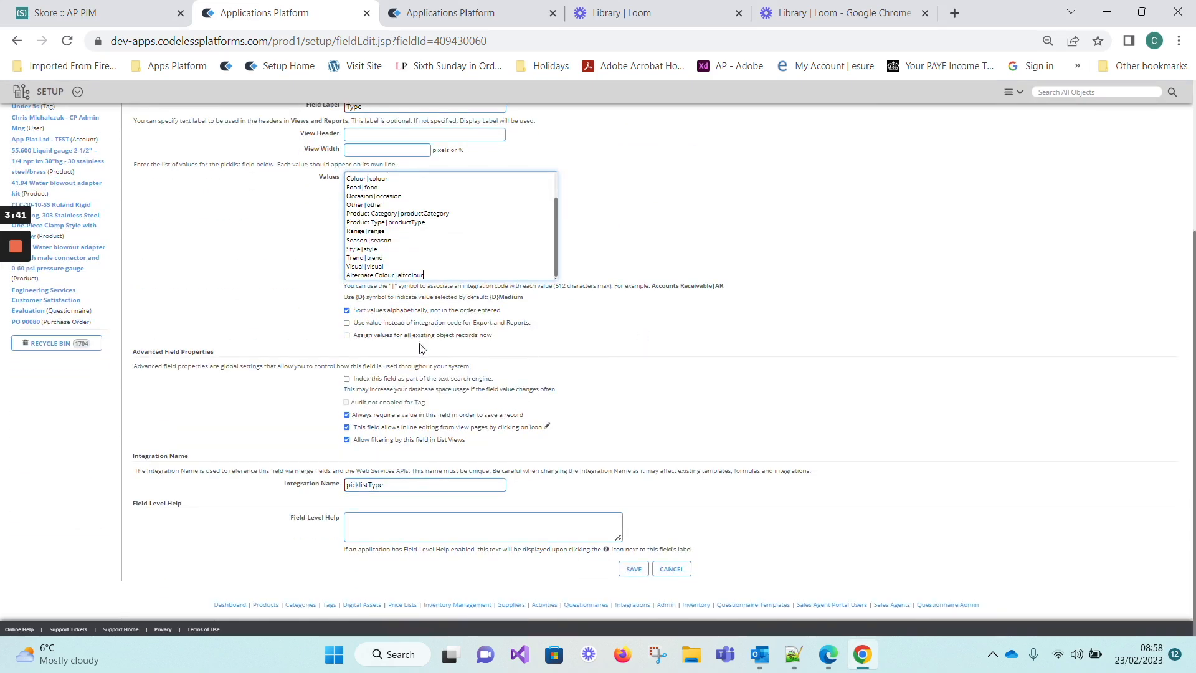
scroll(641, 349, up, 3)
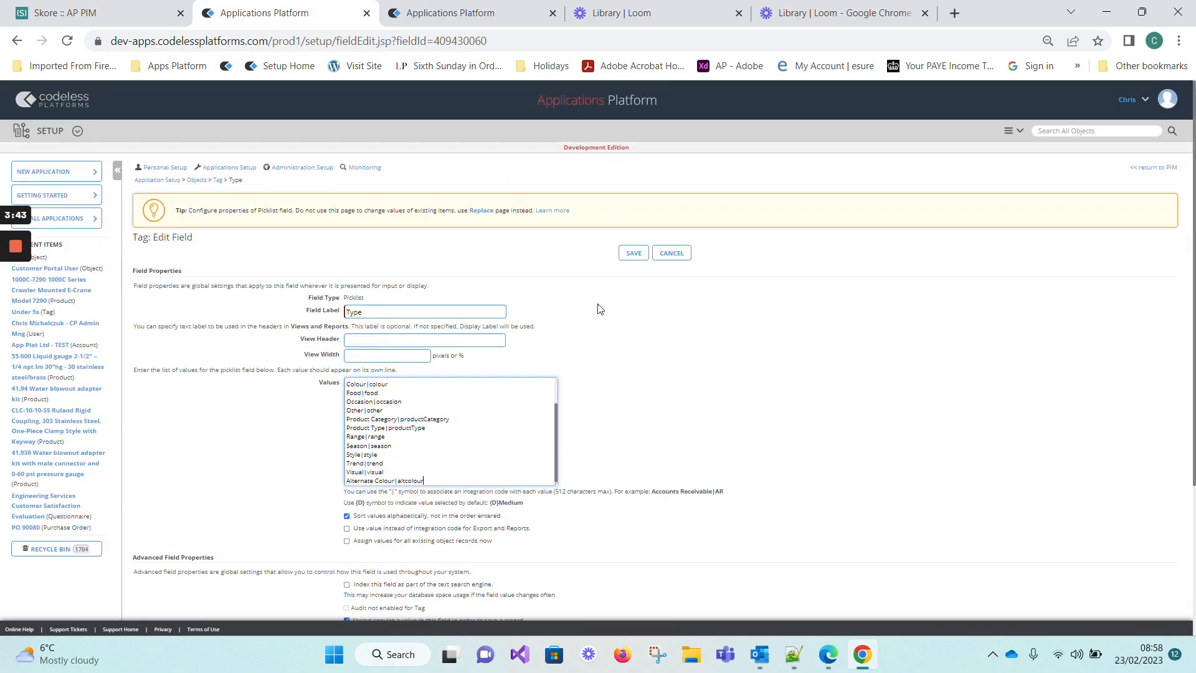
click(637, 257)
click(638, 257)
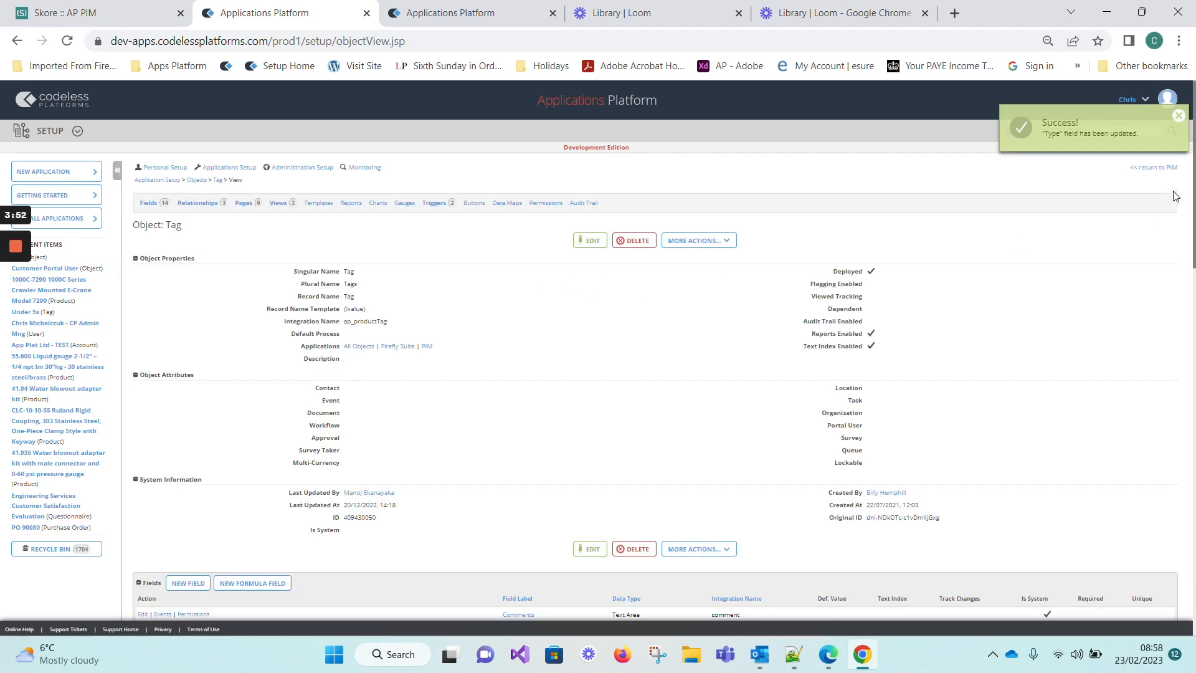
click(1176, 170)
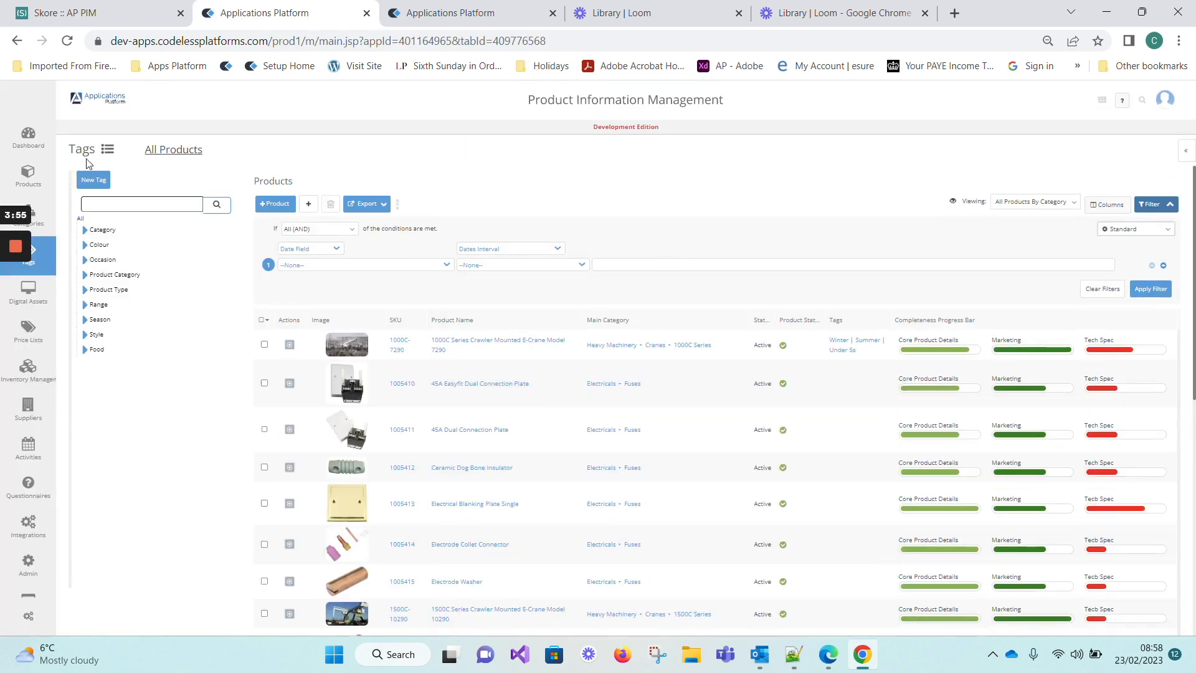
click(67, 42)
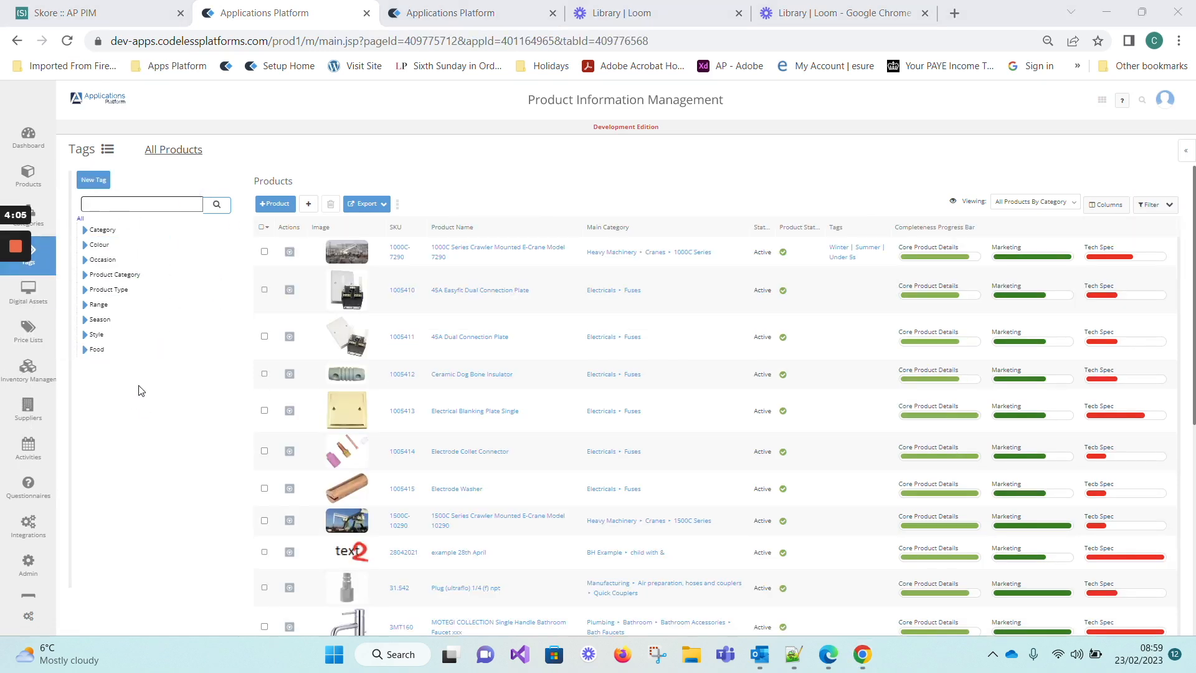
- Create and save a tag named "Medium Green" with type Alternate Colour, and open the Tags tree page
click(102, 181)
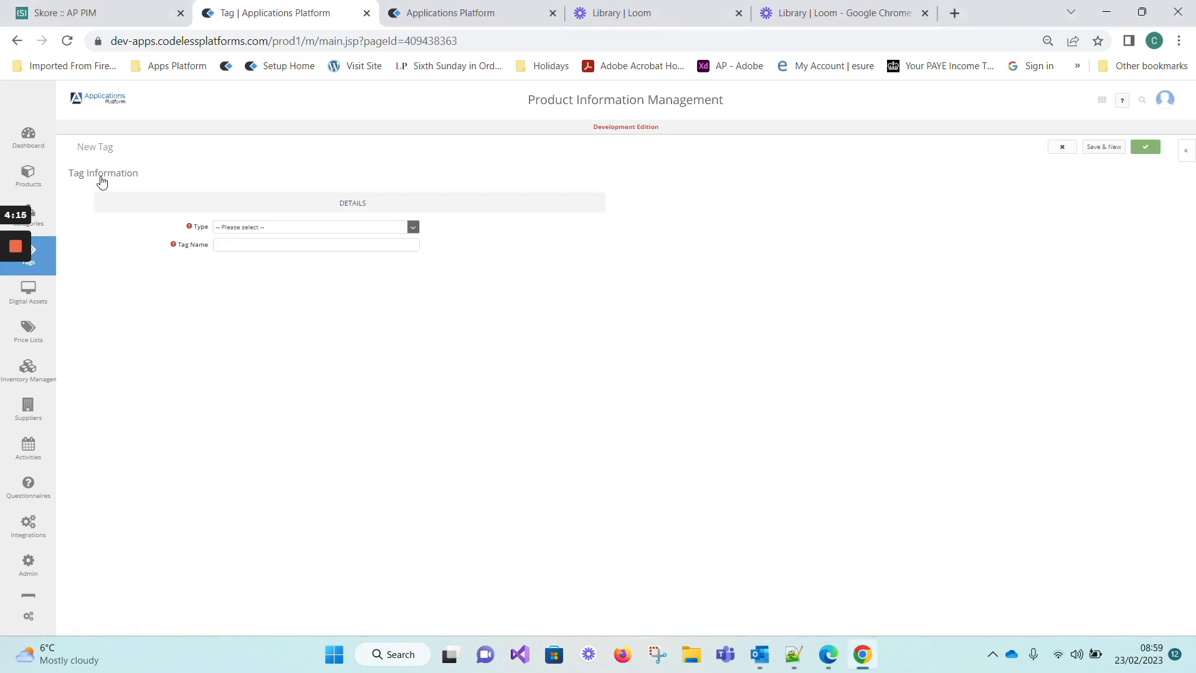
click(255, 228)
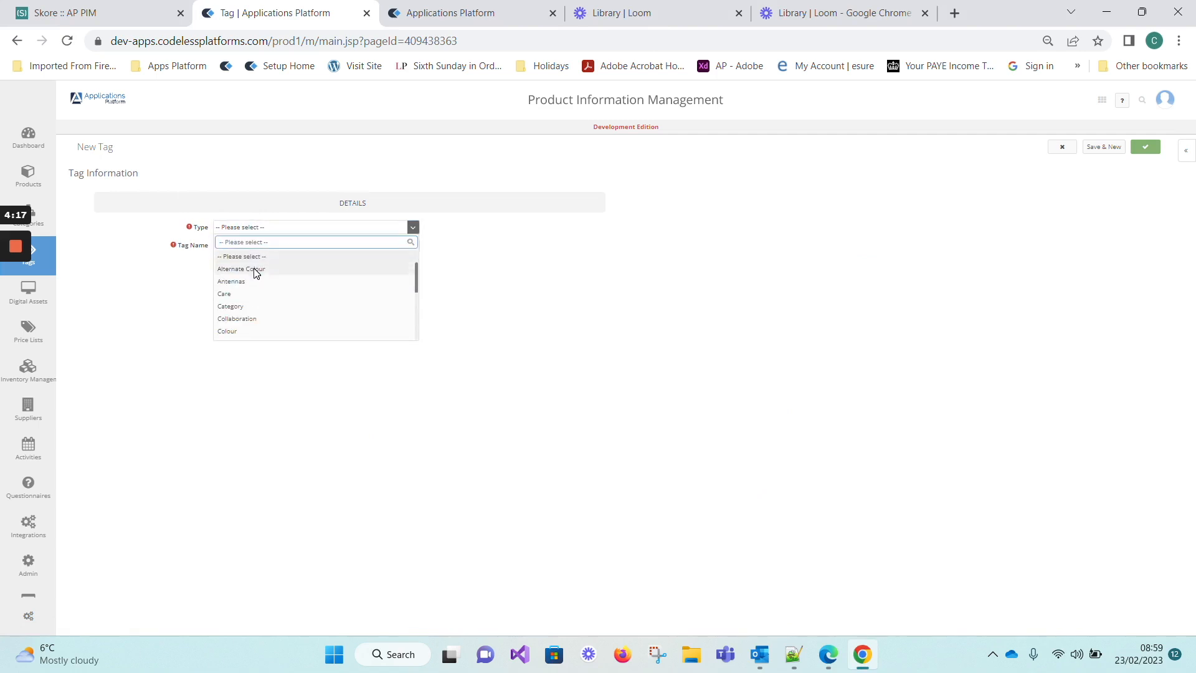
click(232, 269)
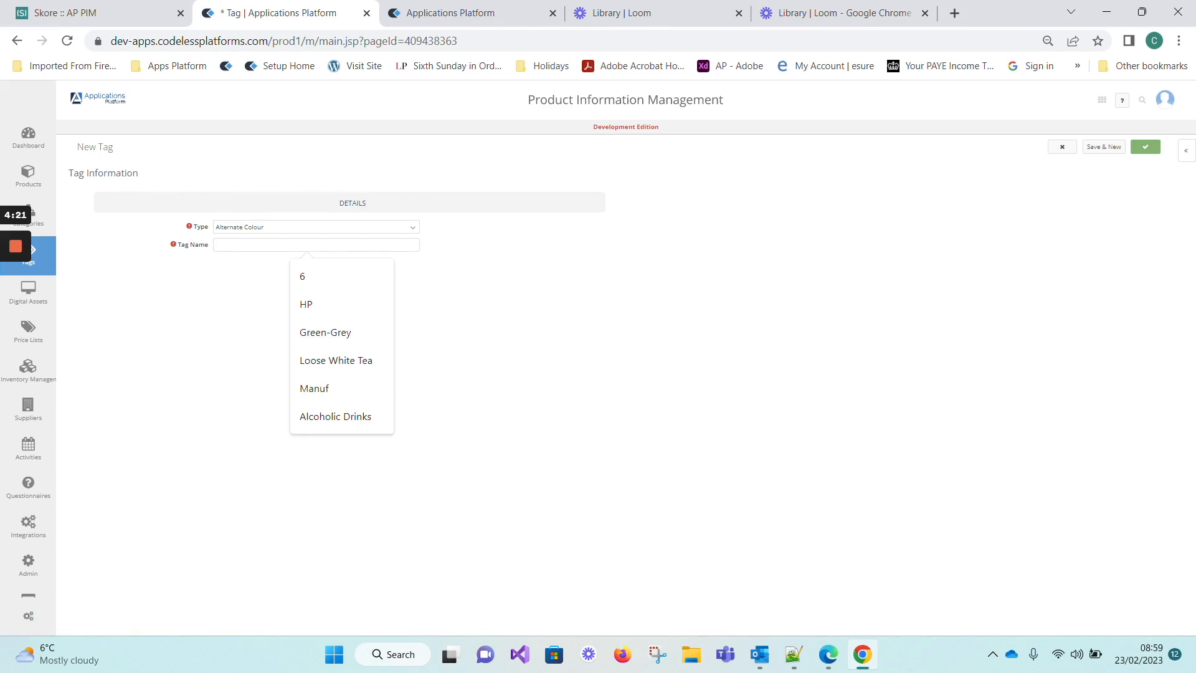
text(A)
key(BackSpace)
key(BackSpace)
text(Medium Green)
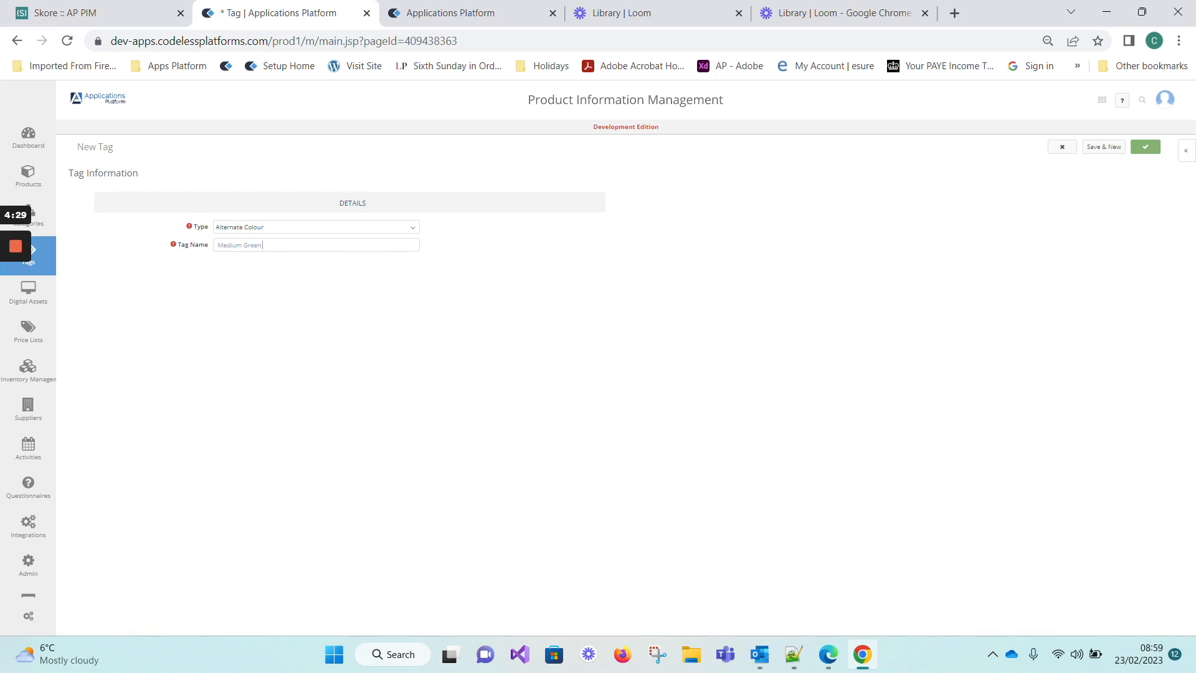
click(1144, 148)
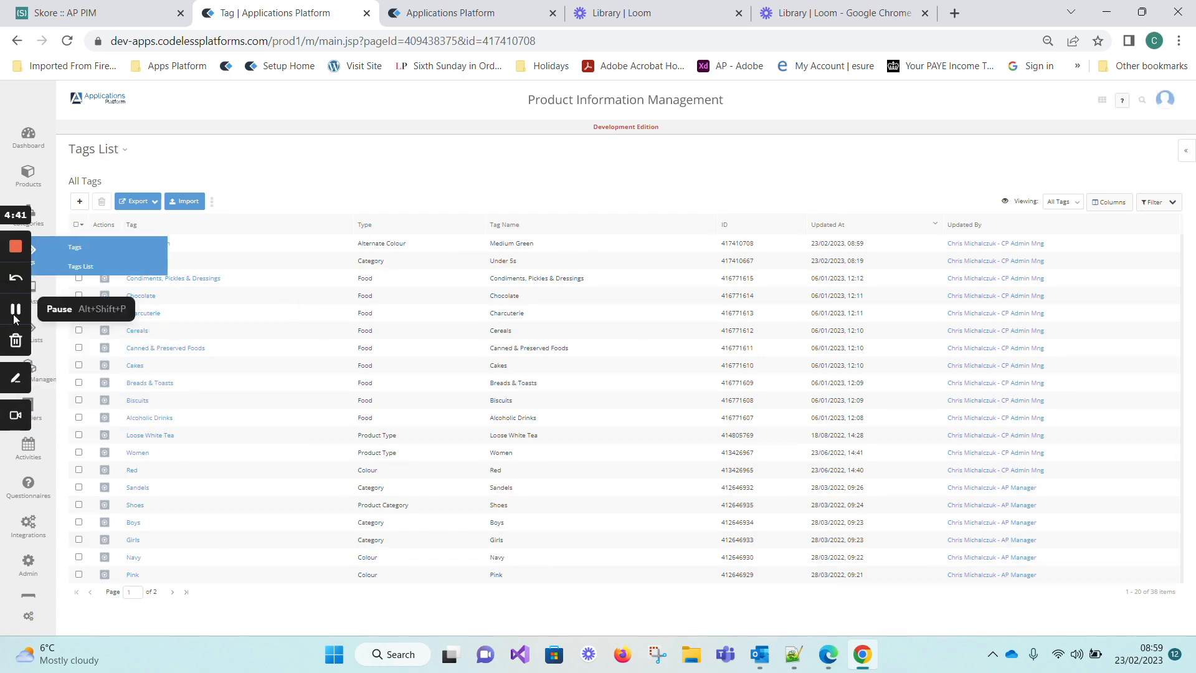
click(75, 247)
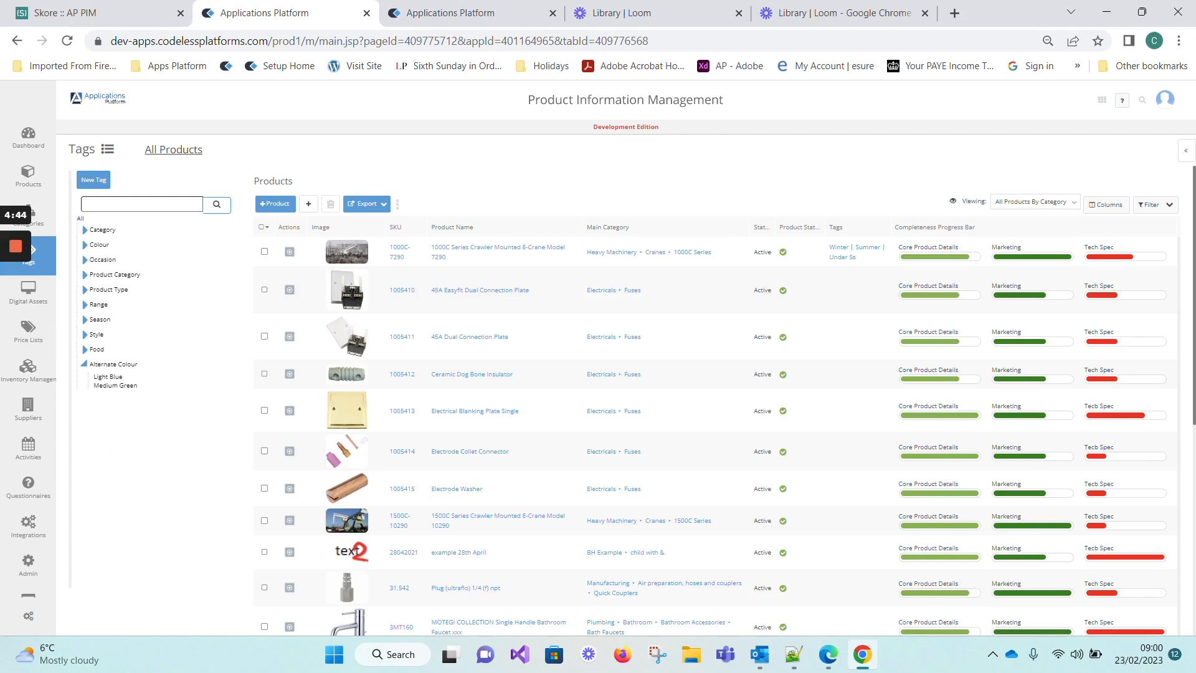
- Create and save a tag named "Dark Red" with type Alternate Colour
click(125, 364)
click(127, 400)
drag(97, 376, 161, 386)
click(97, 181)
click(293, 225)
click(248, 269)
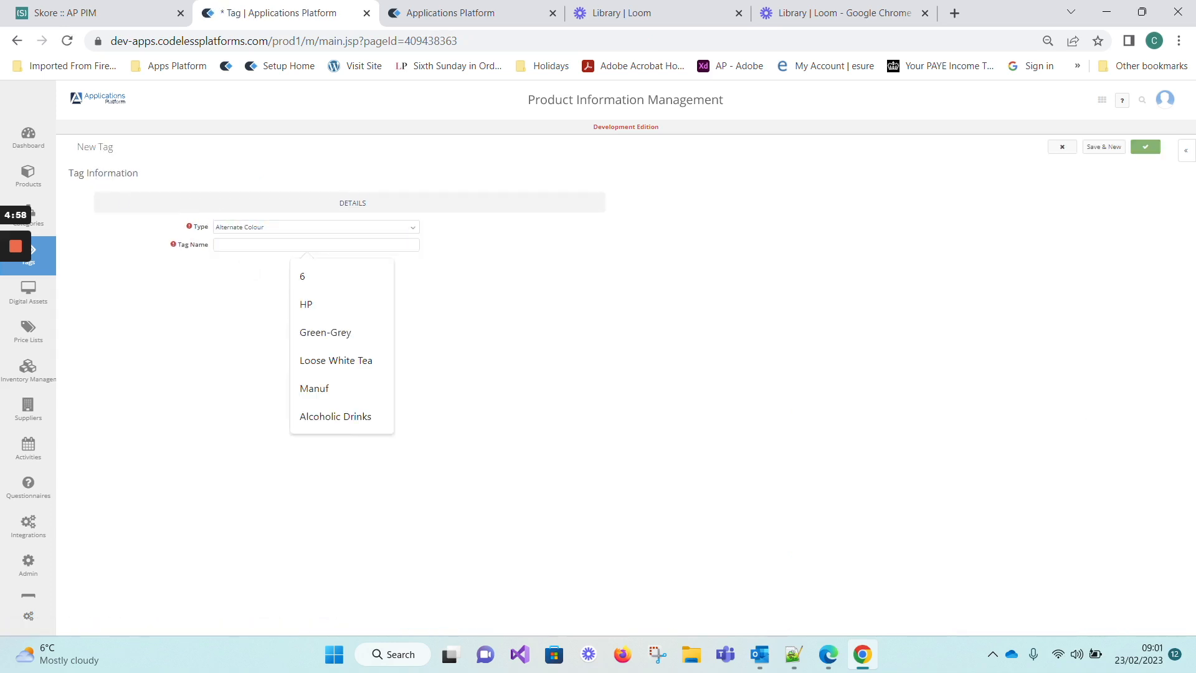
text(Dark Red)
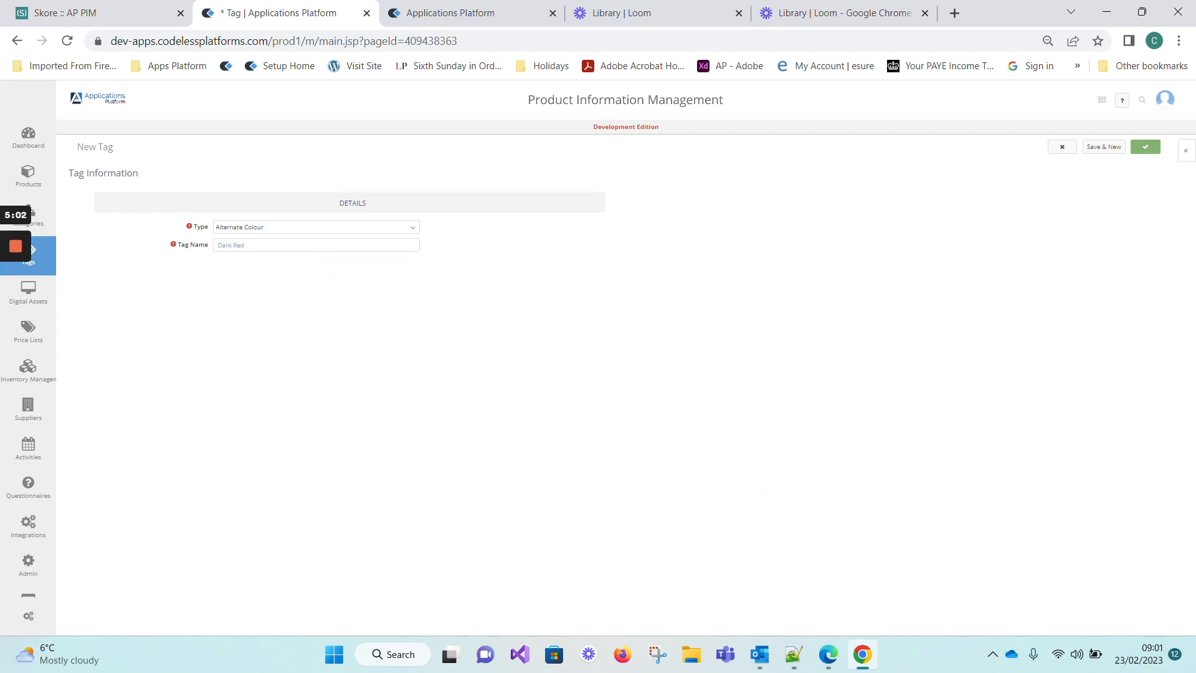
click(1148, 148)
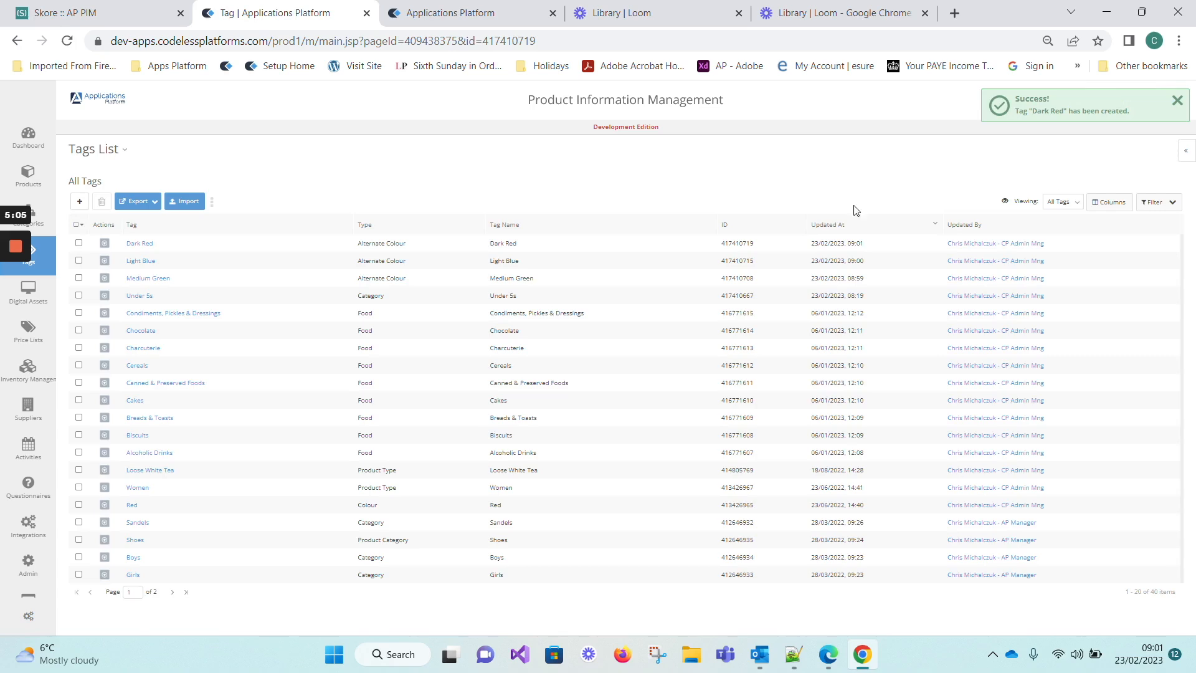
- Return to the Tags tree and filter the products by Medium Green, Dark Red, Light Blue and the whole Alternate Colour category
mouse_move(28, 249)
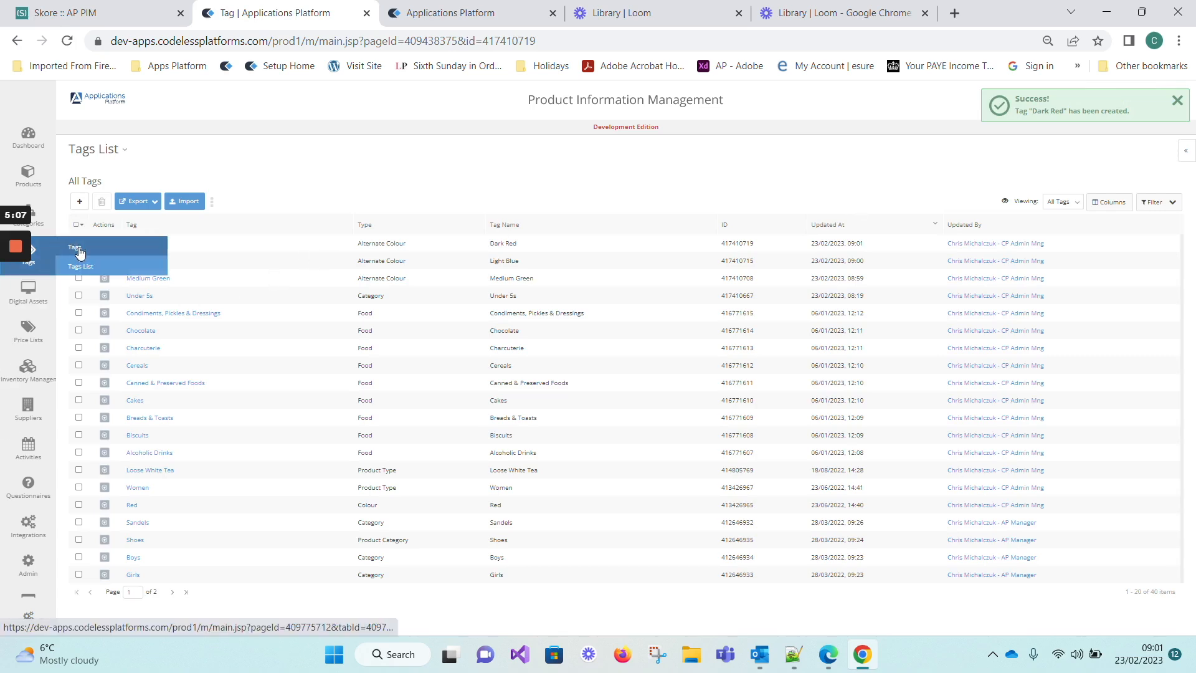
click(80, 250)
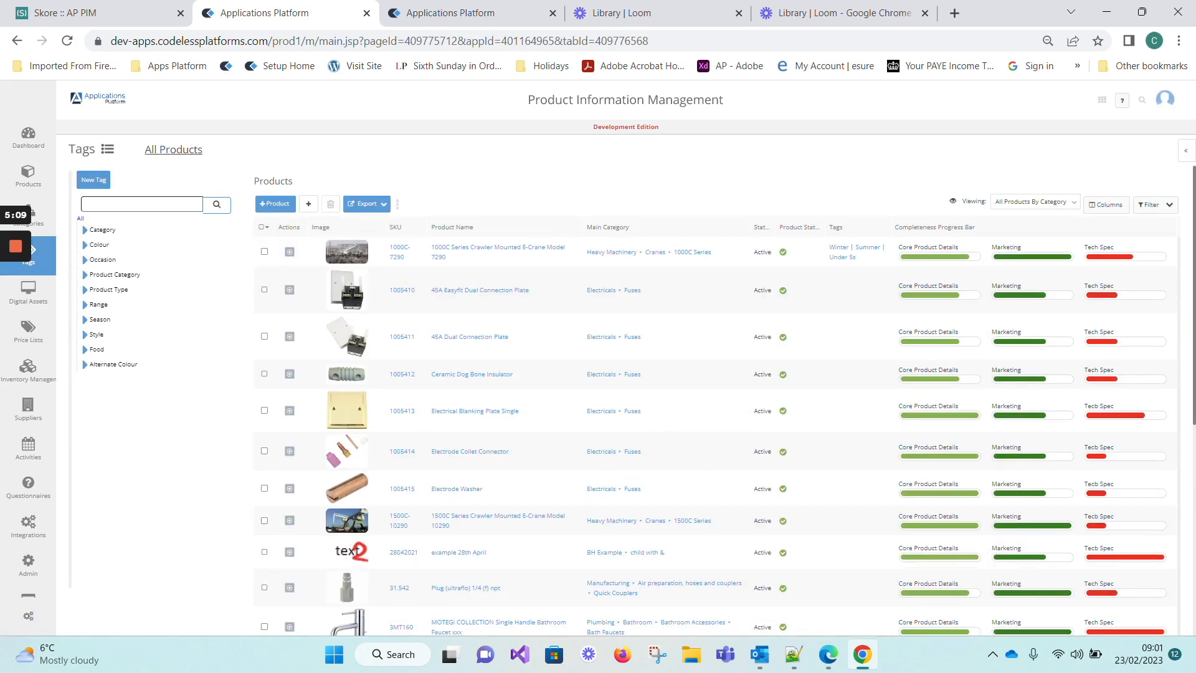
click(85, 366)
click(115, 393)
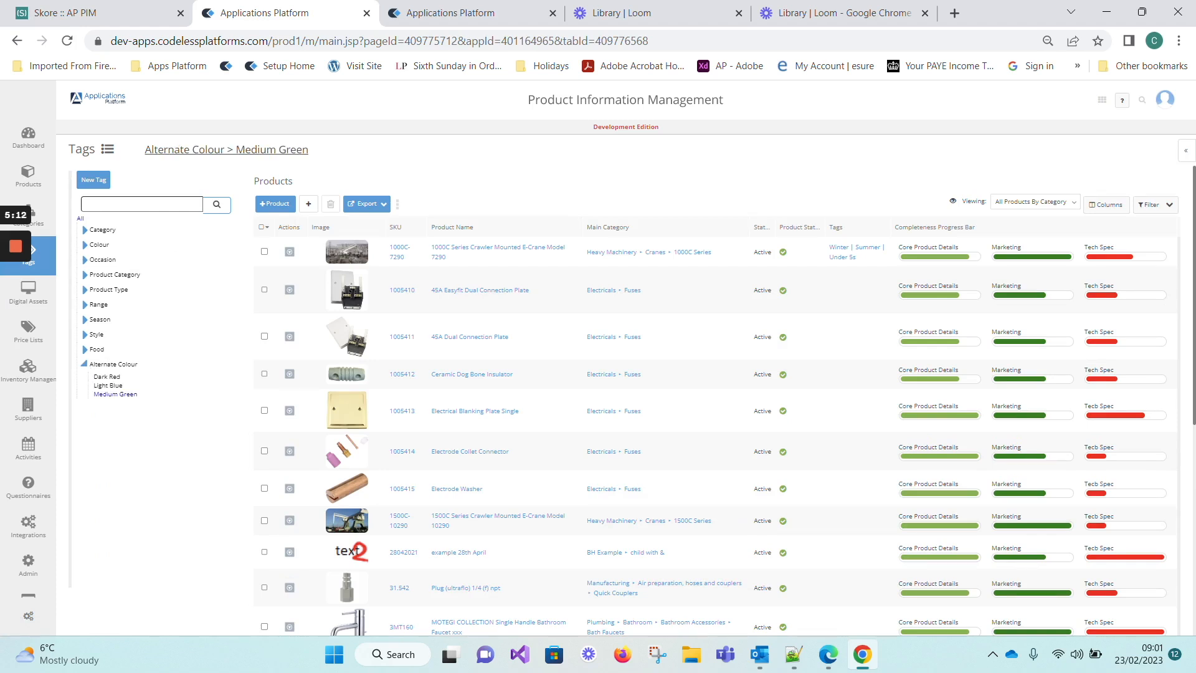
click(107, 376)
click(108, 385)
click(114, 364)
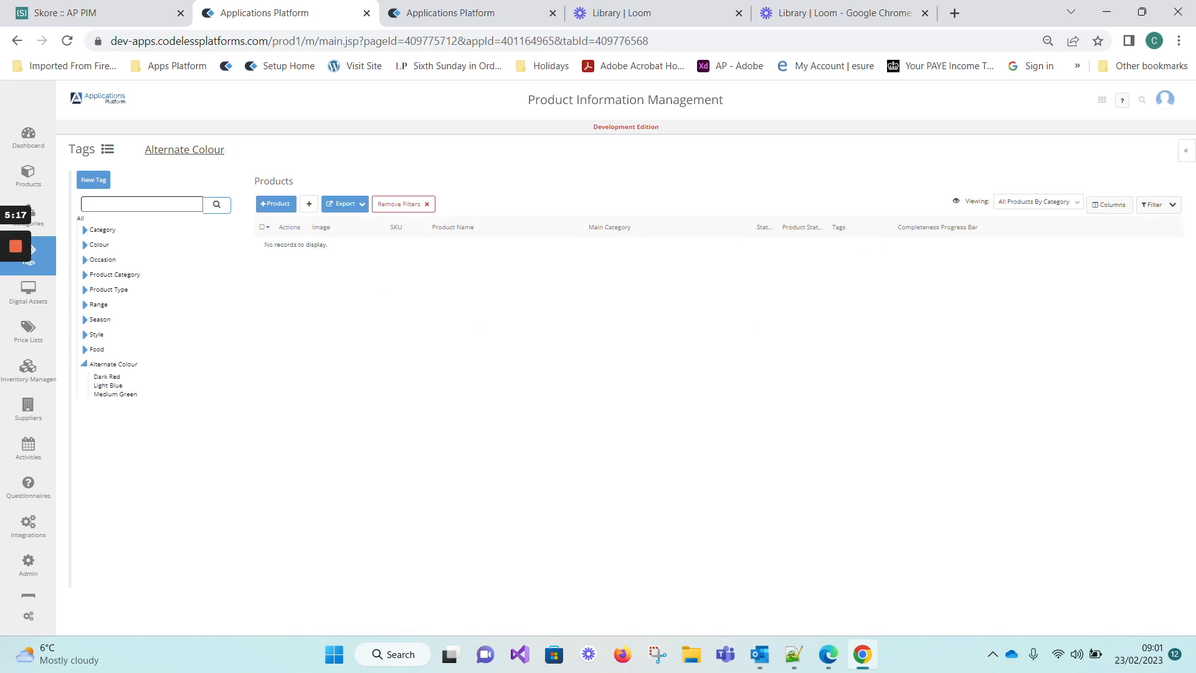
- List all products again and open the tags of 1000C Series Crawler Mounted E-Crane Model 7290 for editing
click(102, 230)
click(80, 219)
click(476, 252)
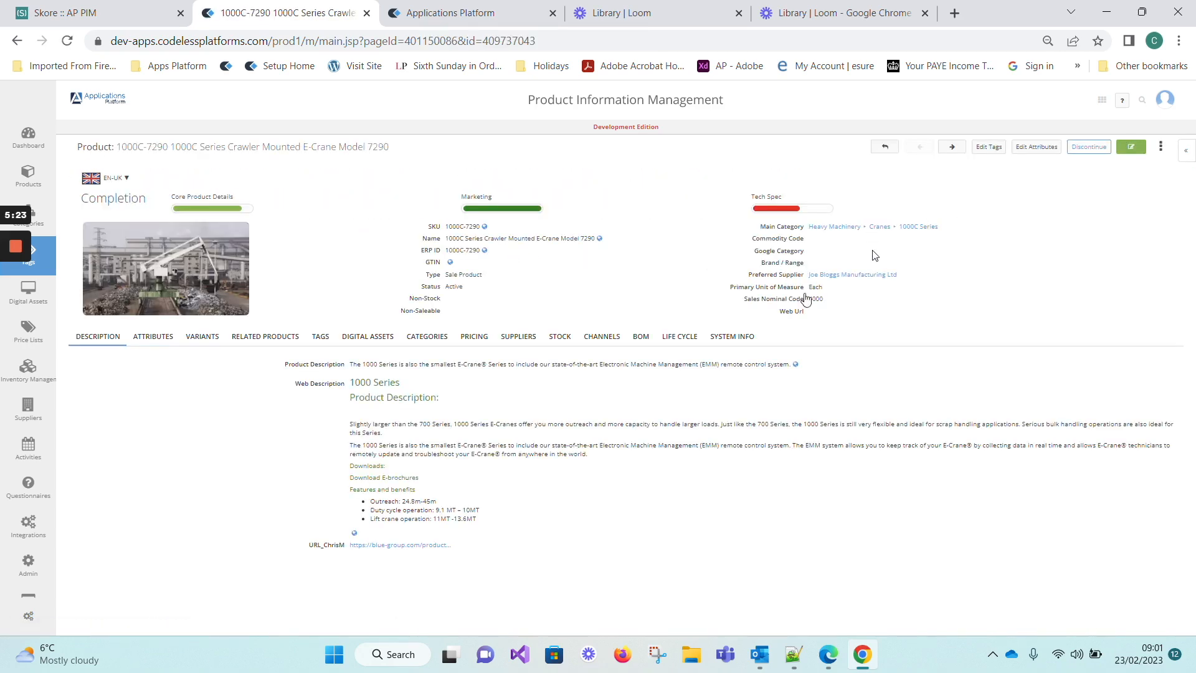
click(324, 338)
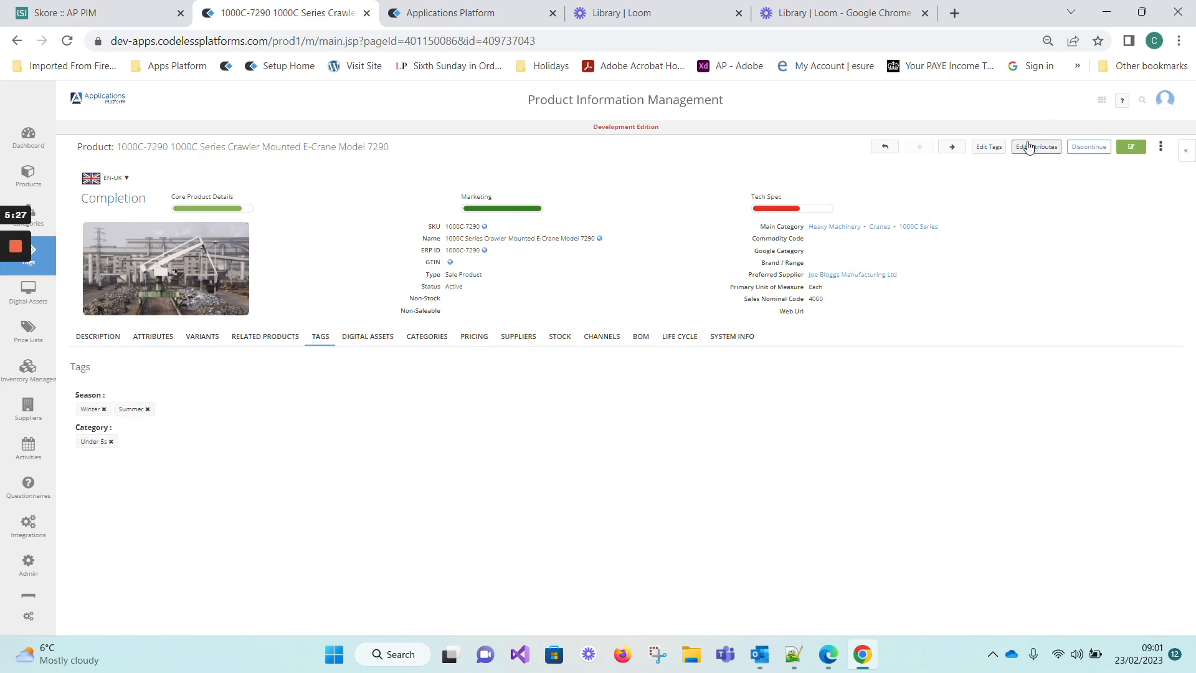
click(994, 152)
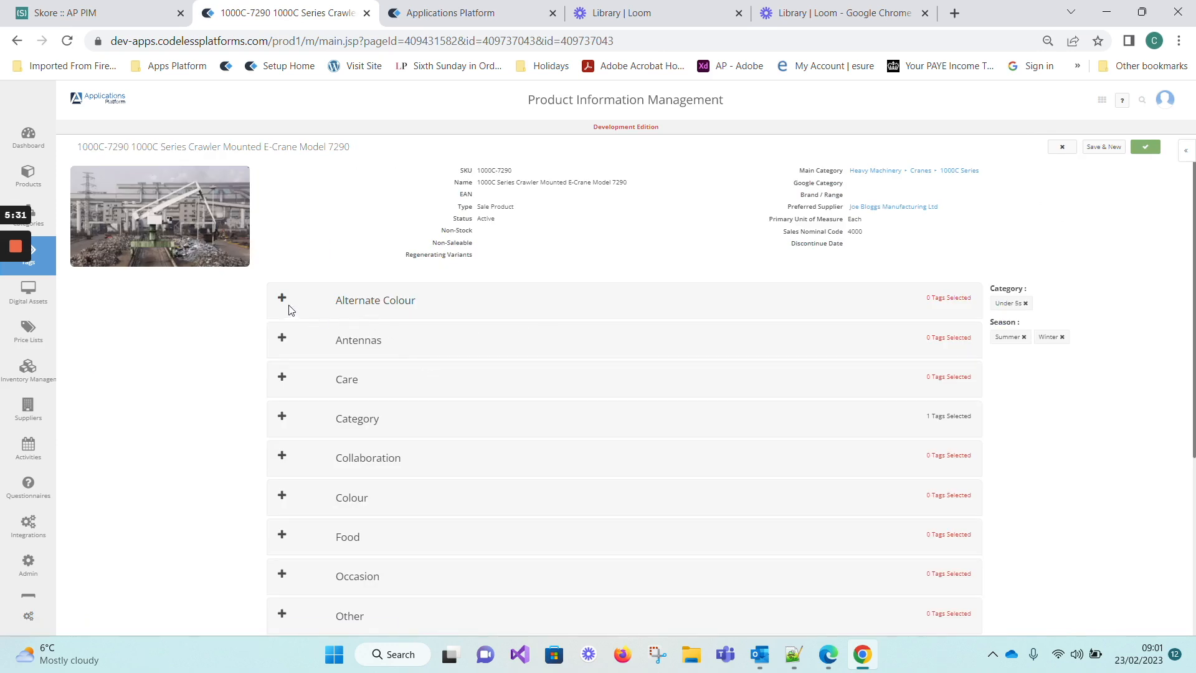
- Assign the Alternate Colour tags Dark Red and Medium Green to the product and save it
click(282, 299)
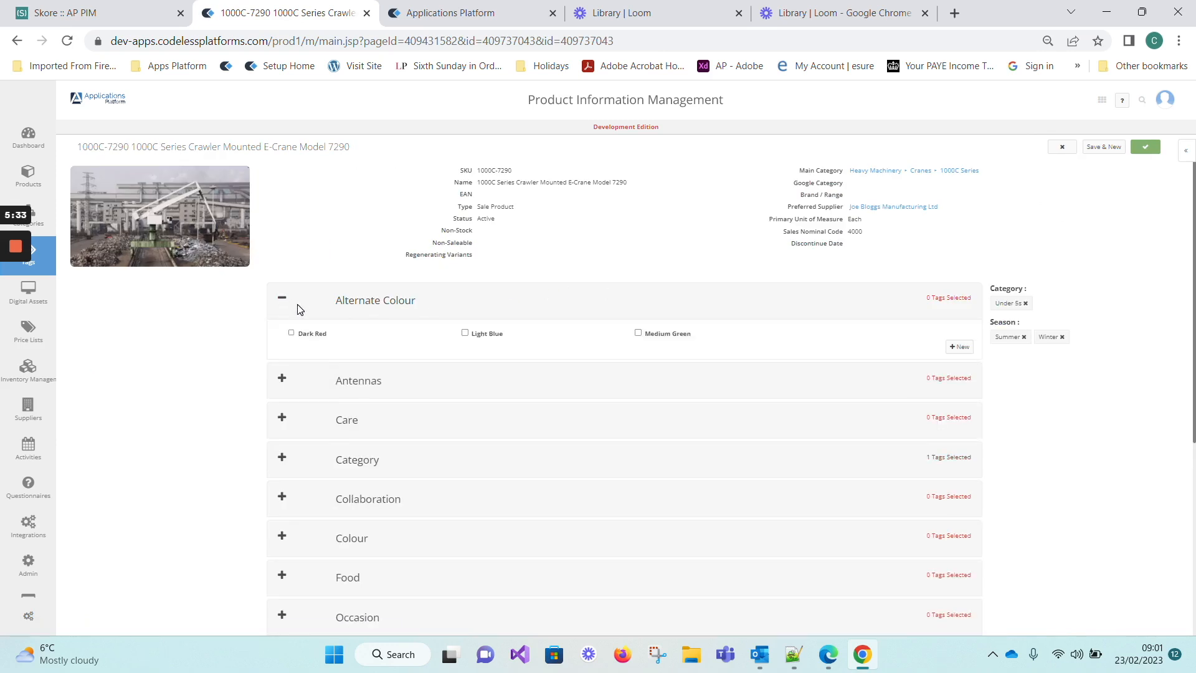
click(292, 335)
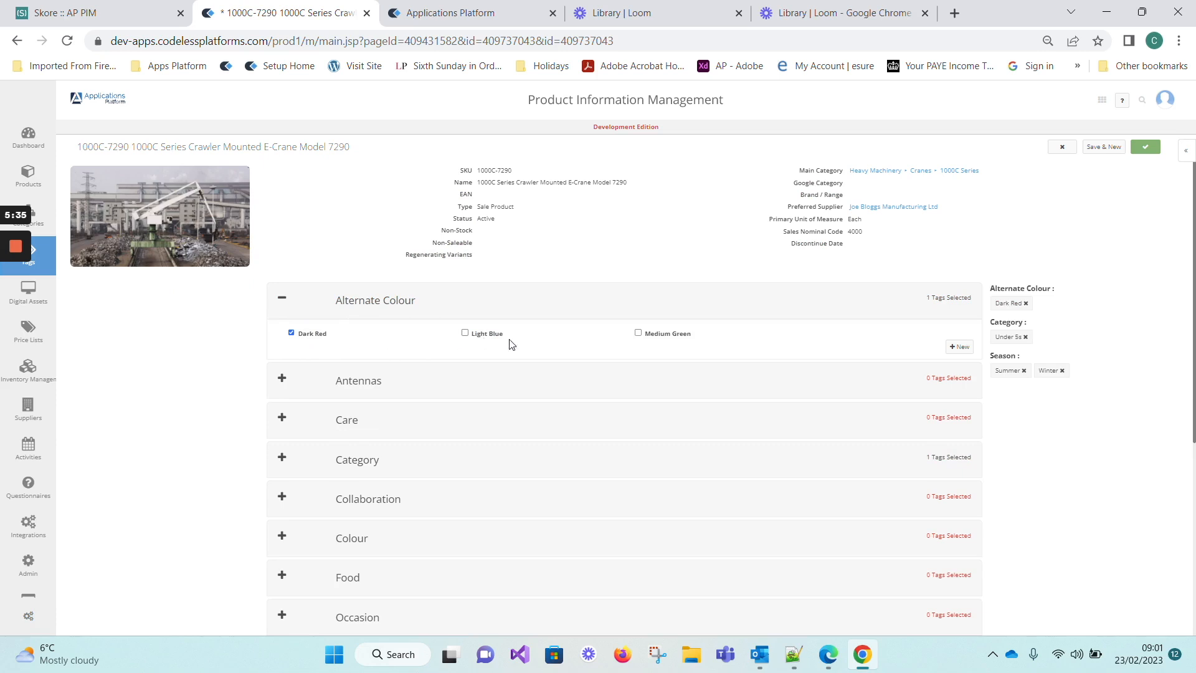
click(638, 333)
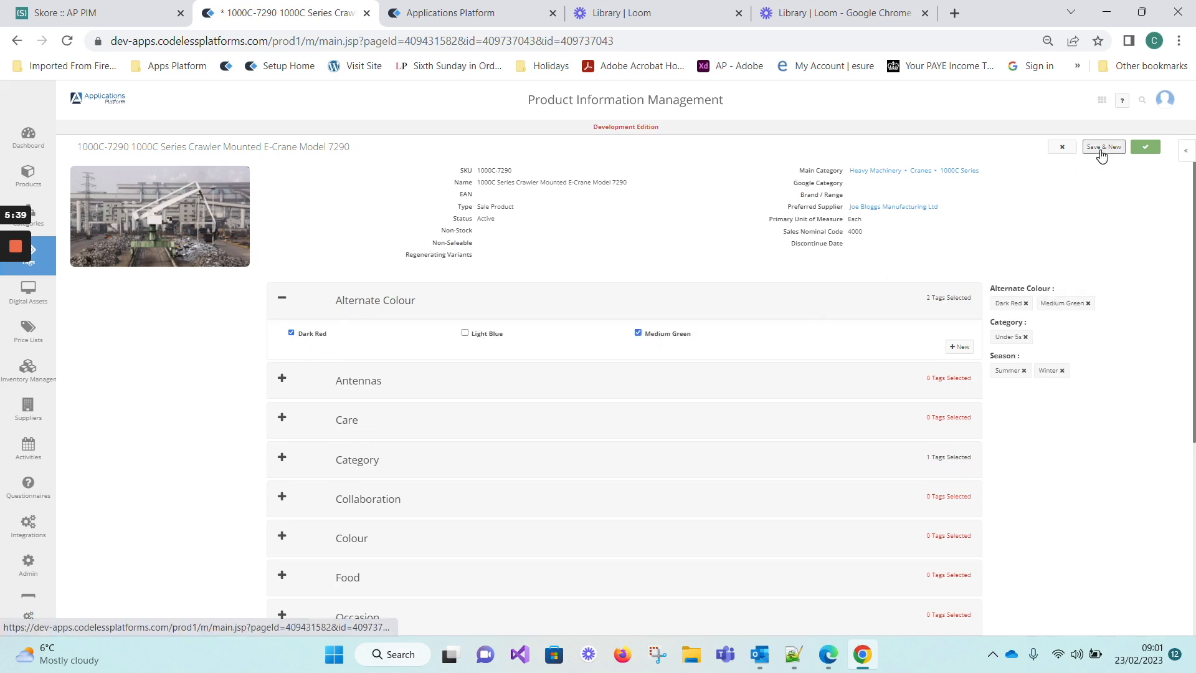
click(1145, 147)
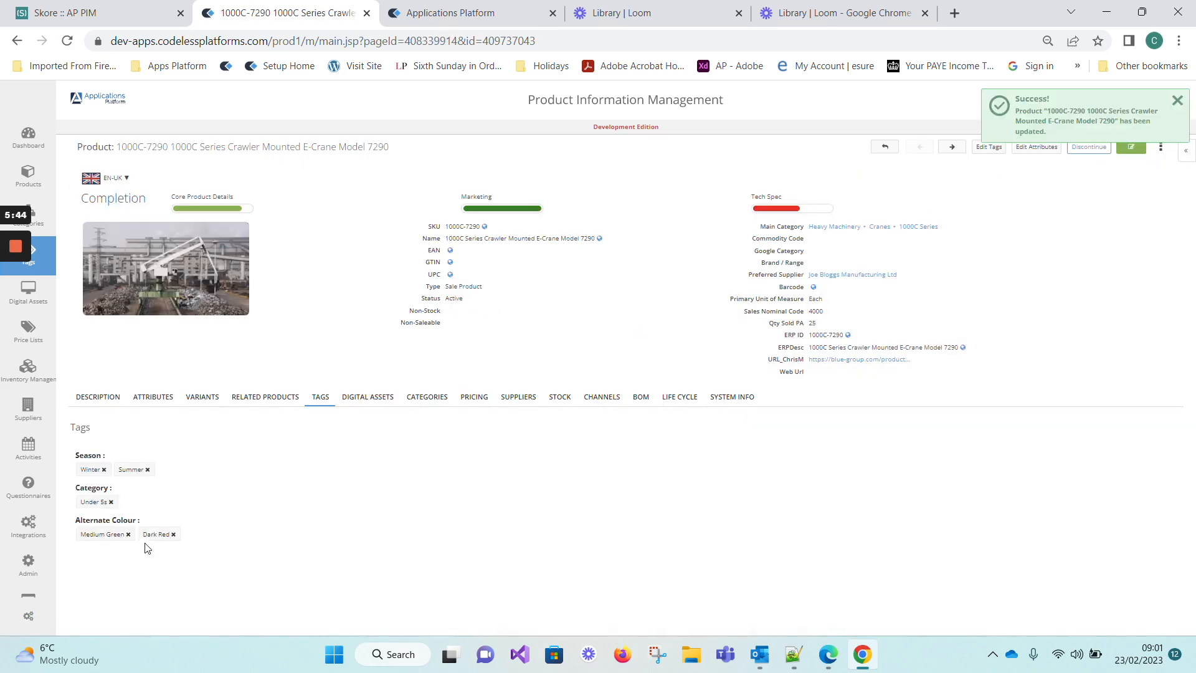
- Look over the Tags List and return to the Tags tree page
mouse_move(41, 253)
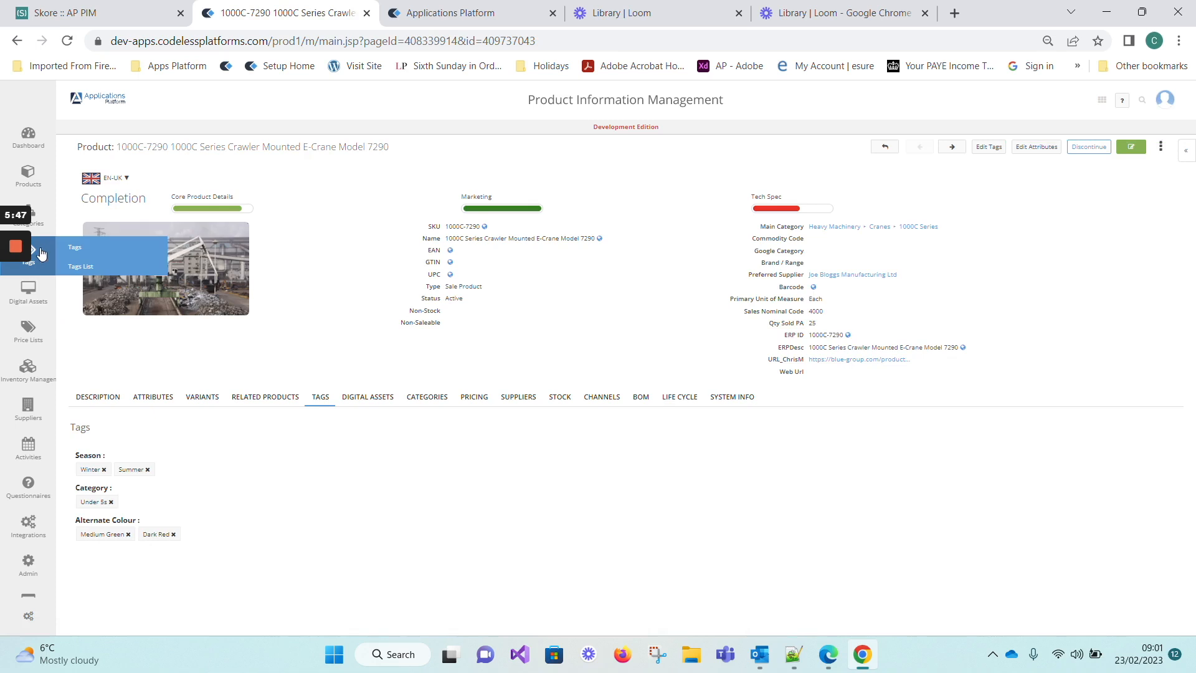
click(92, 268)
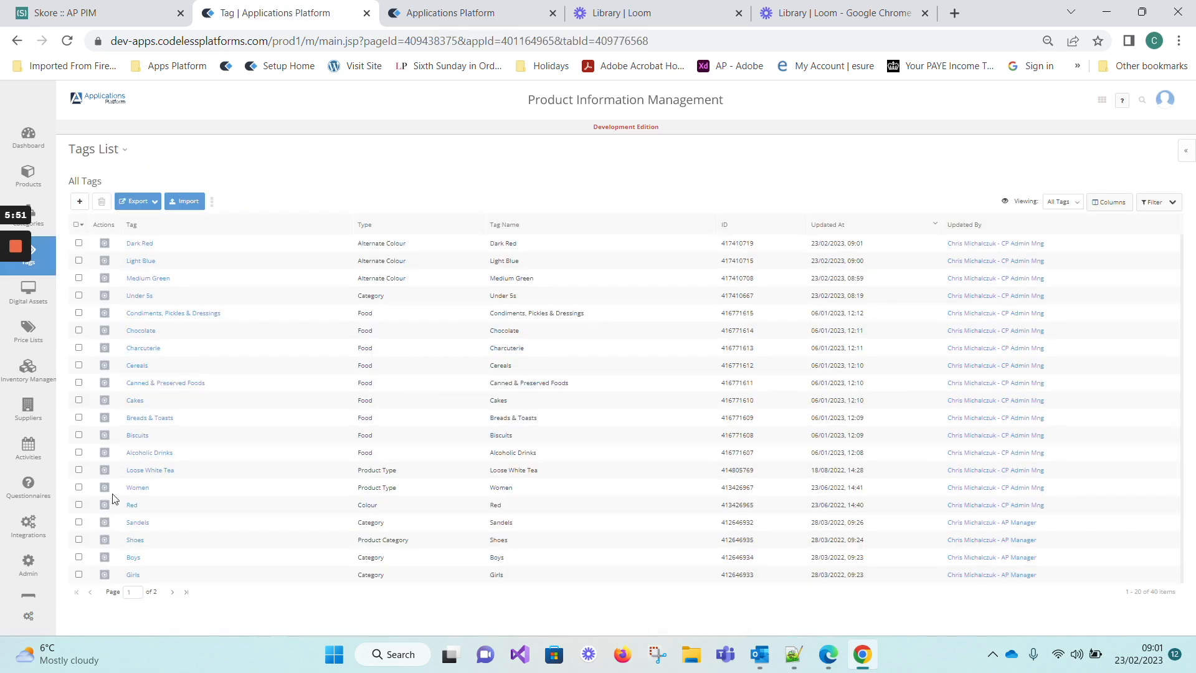
mouse_move(41, 253)
click(91, 248)
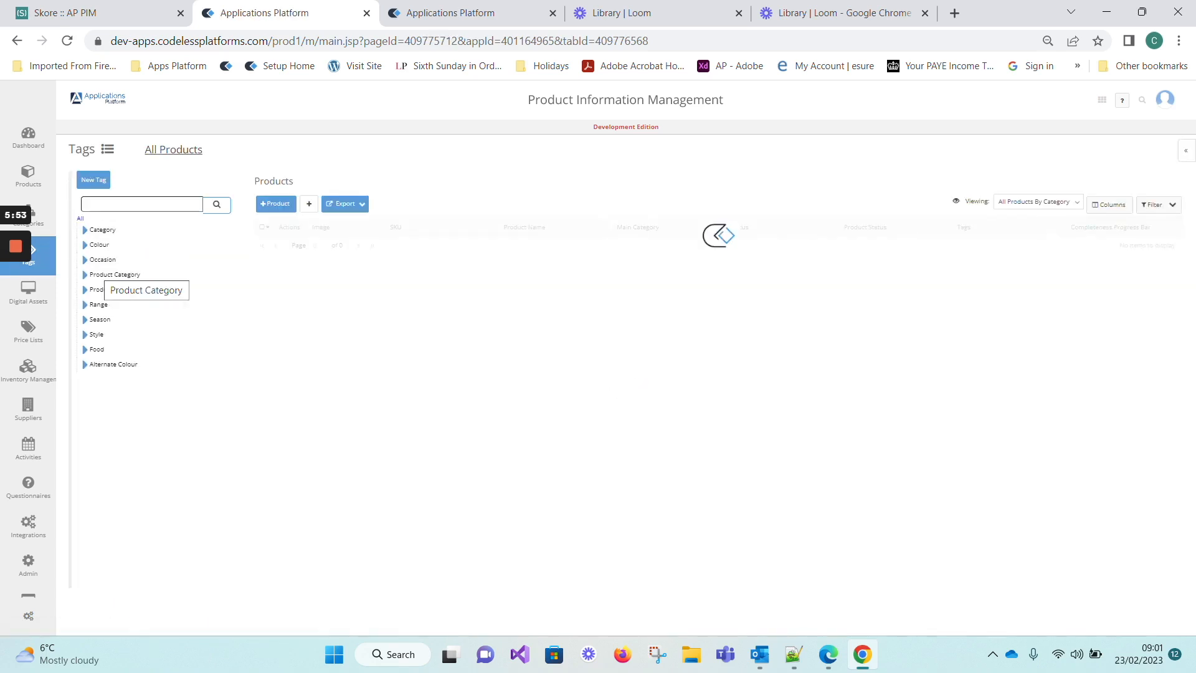
- Expand Alternate Colour and check the products filtered by Medium Green, Dark Red, Light Blue and the whole category
click(86, 365)
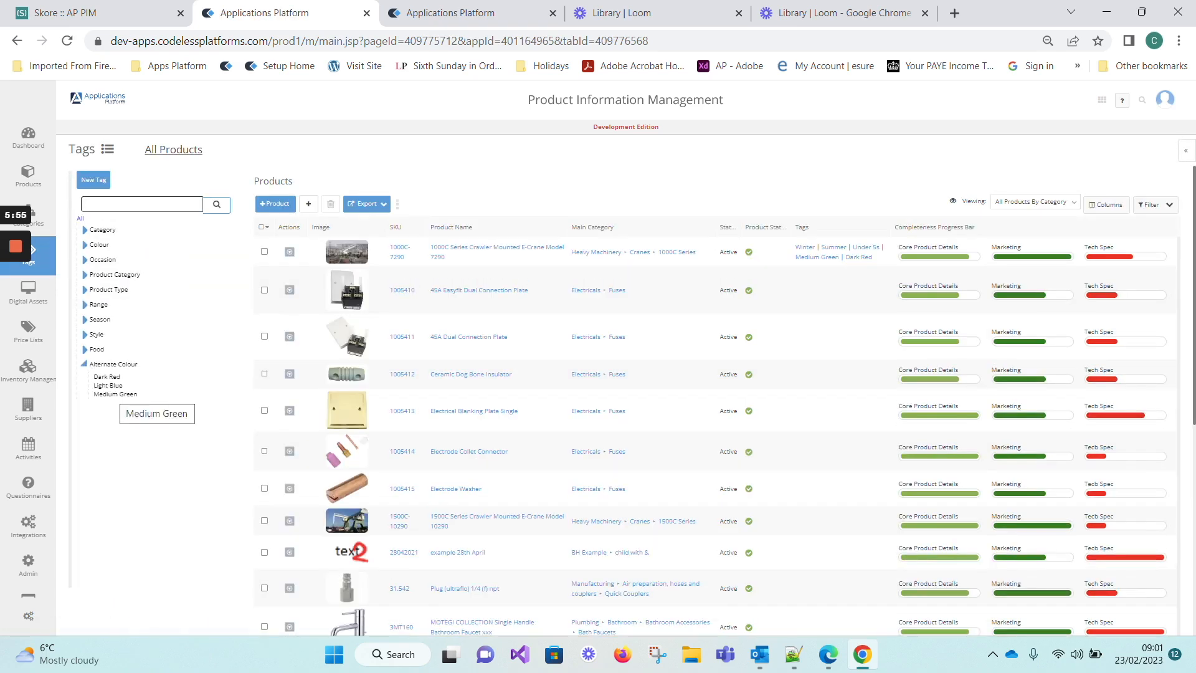
click(115, 394)
click(110, 376)
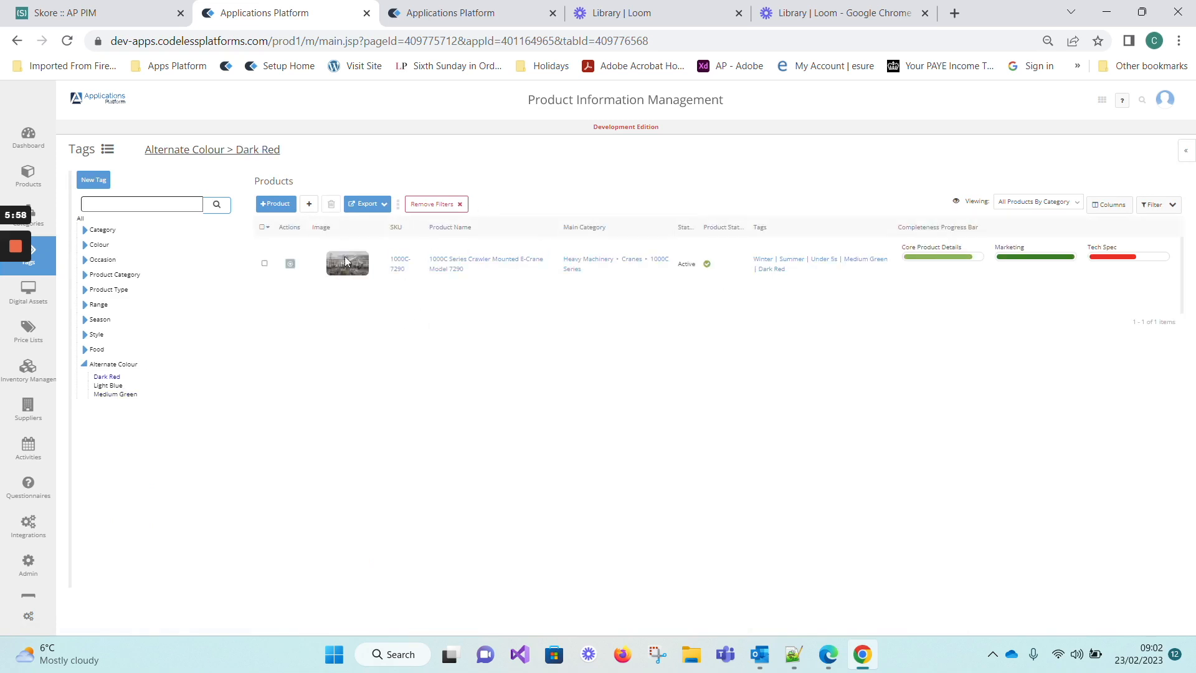
click(108, 386)
click(107, 377)
click(113, 364)
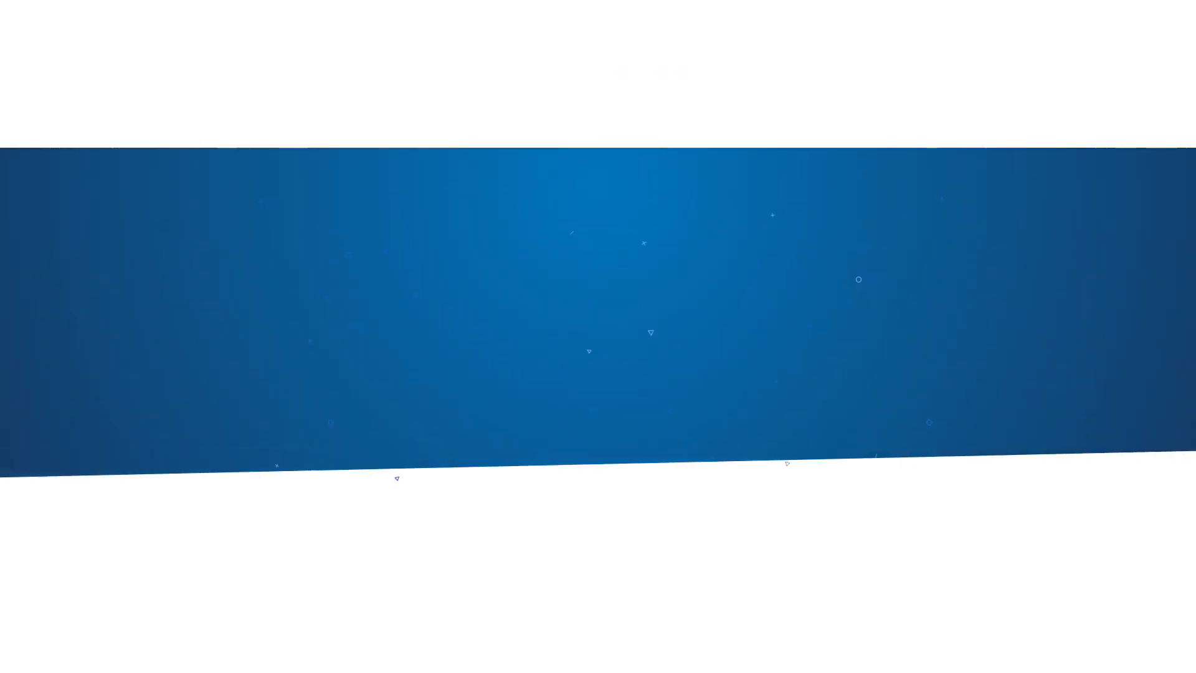